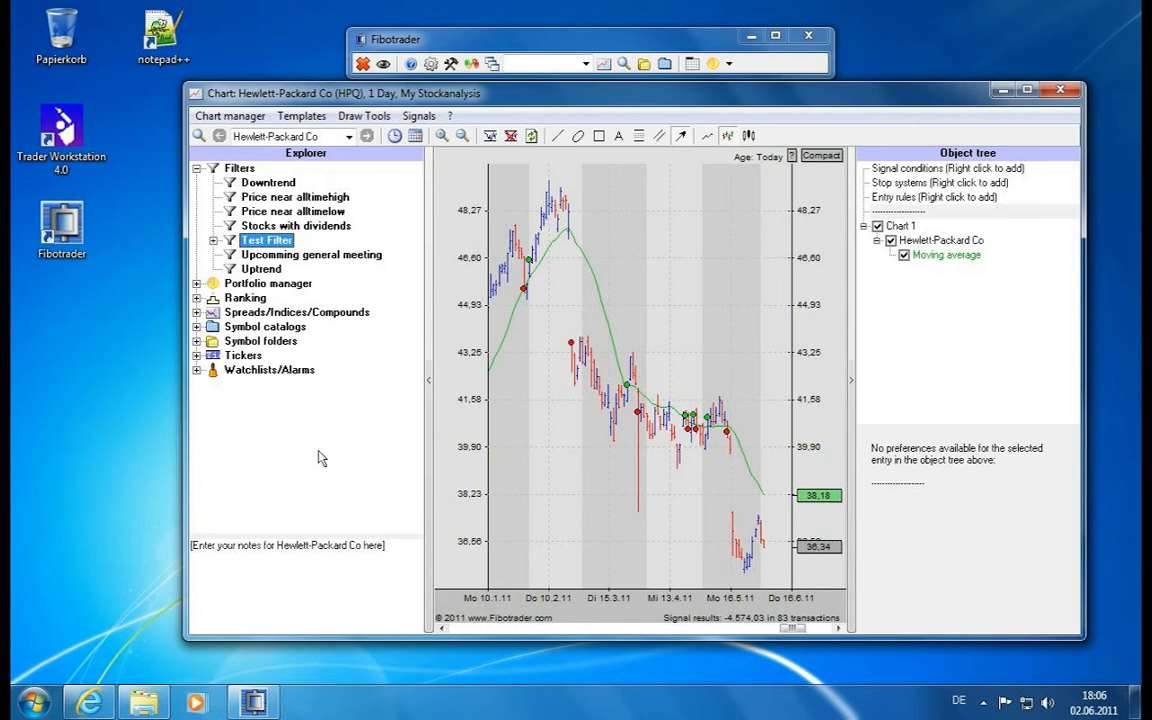
# Collapse Filters and expand Symbol folders to list DAX 30, Dow Jones, Interesting symbols and My portfolio.
pyautogui.click(198, 169)
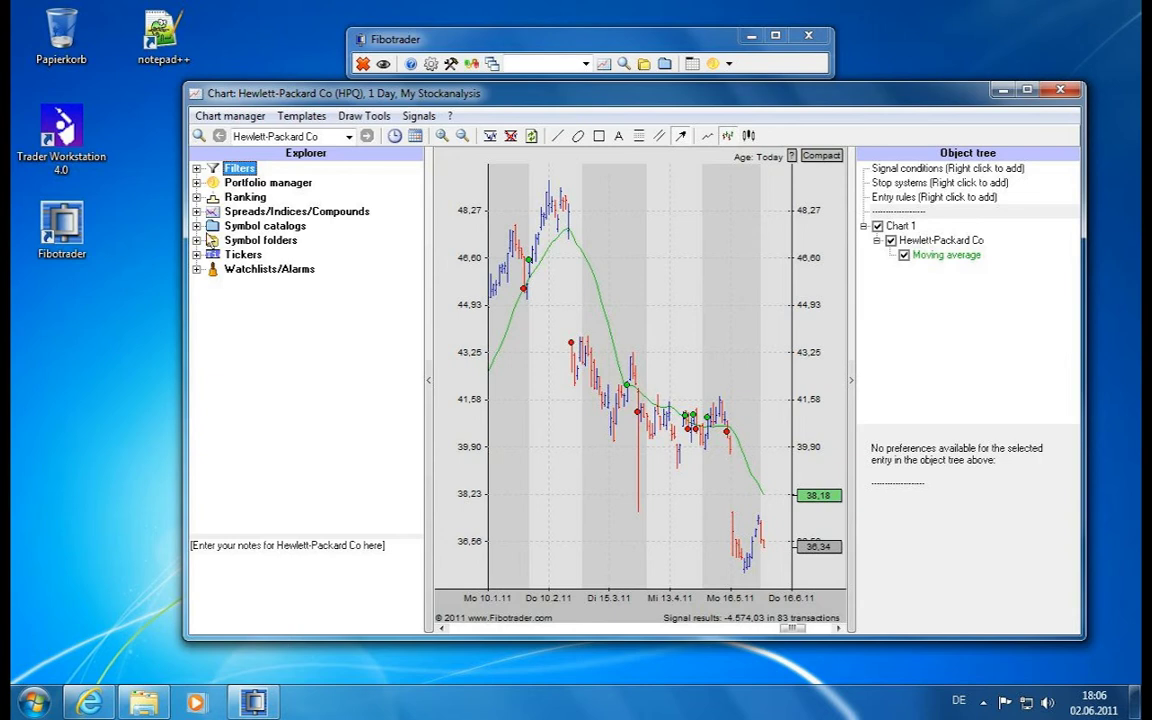
pyautogui.click(198, 241)
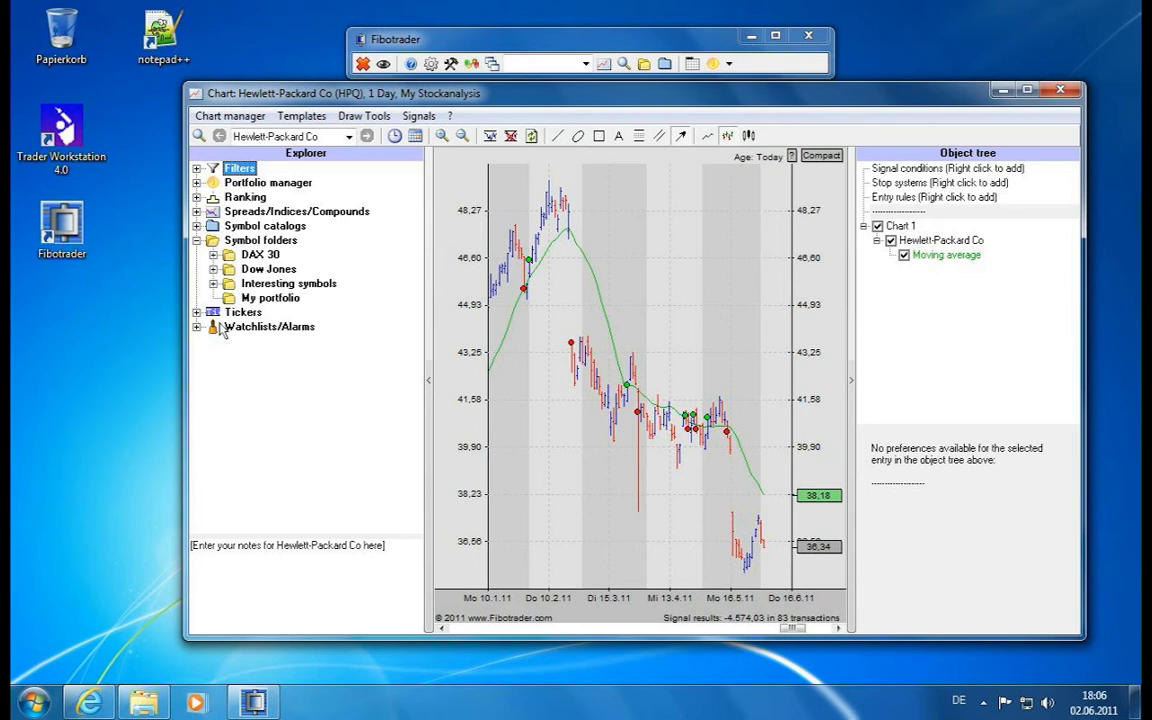
# Open a Chart gallery of the Dow Jones folder, showing page 1/3 from 3M Co to Coca-Cola Co.
pyautogui.rightClick(258, 272)
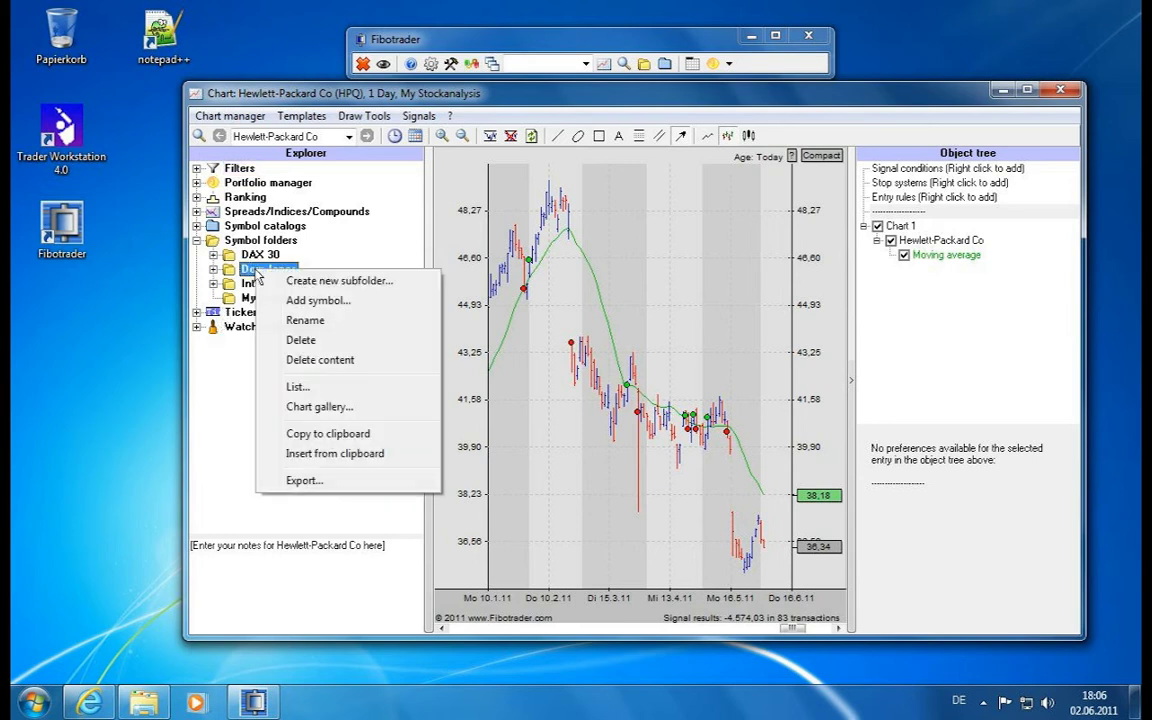
pyautogui.click(332, 412)
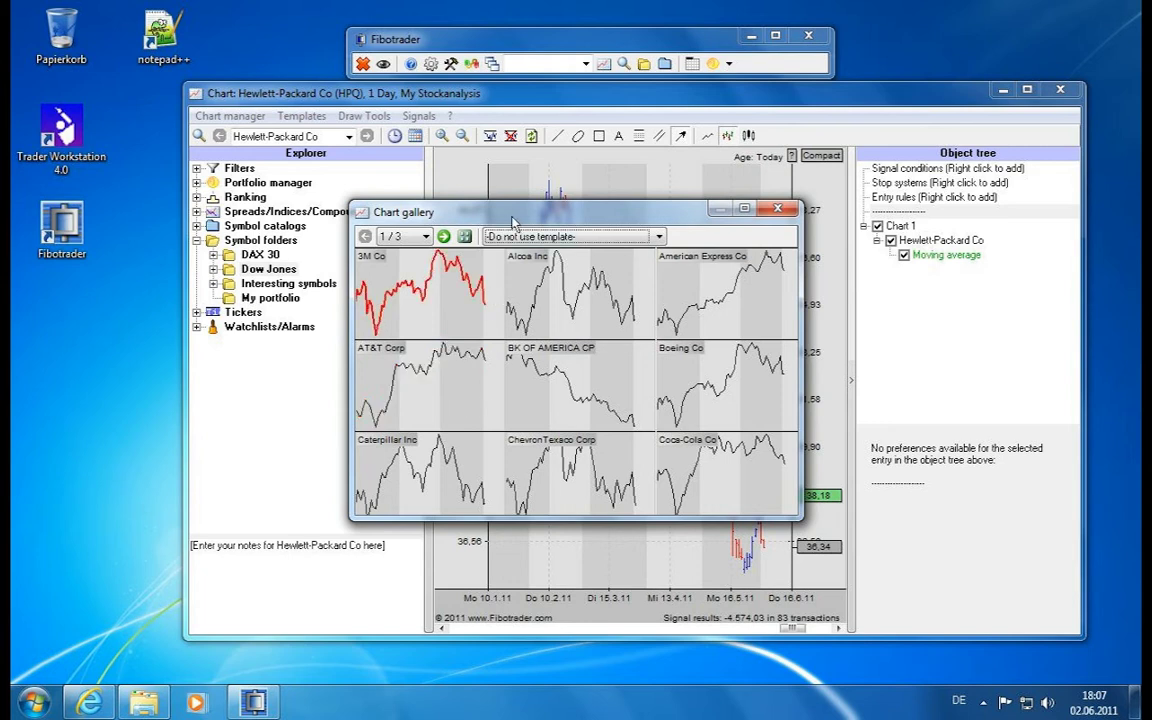
# Move the chart gallery up-left, enlarge it, and page forward to page 3/3.
pyautogui.moveTo(512, 217); pyautogui.dragTo(300, 164)
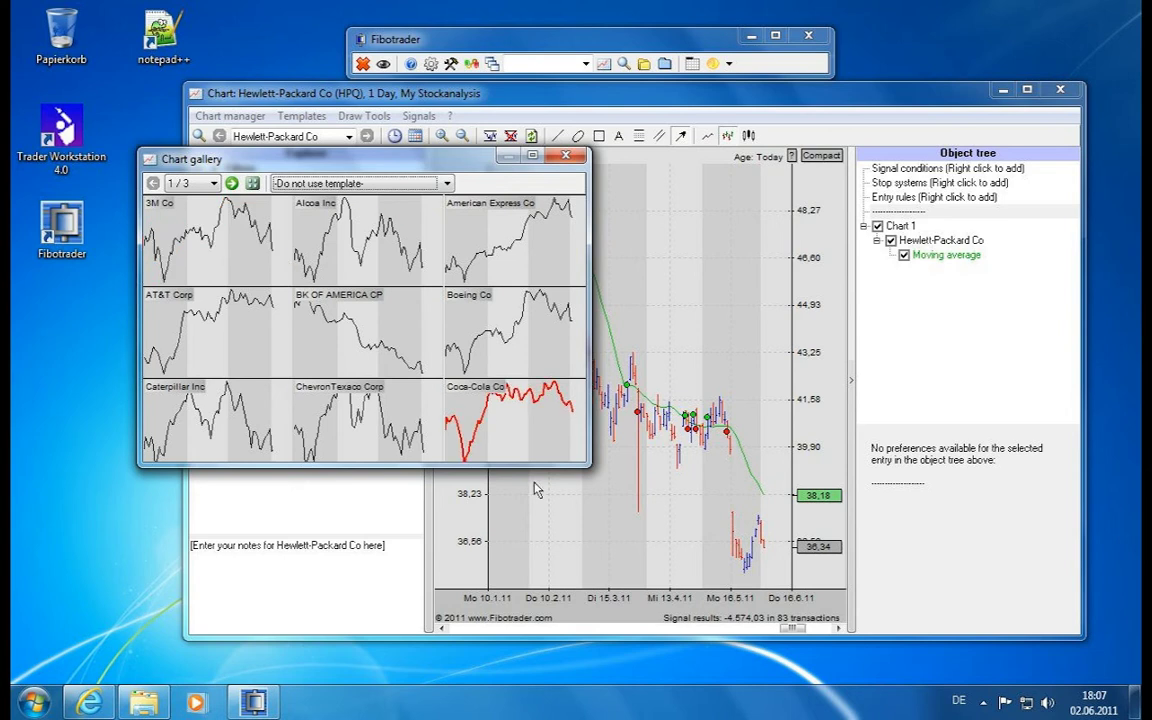
pyautogui.moveTo(585, 468); pyautogui.dragTo(635, 540)
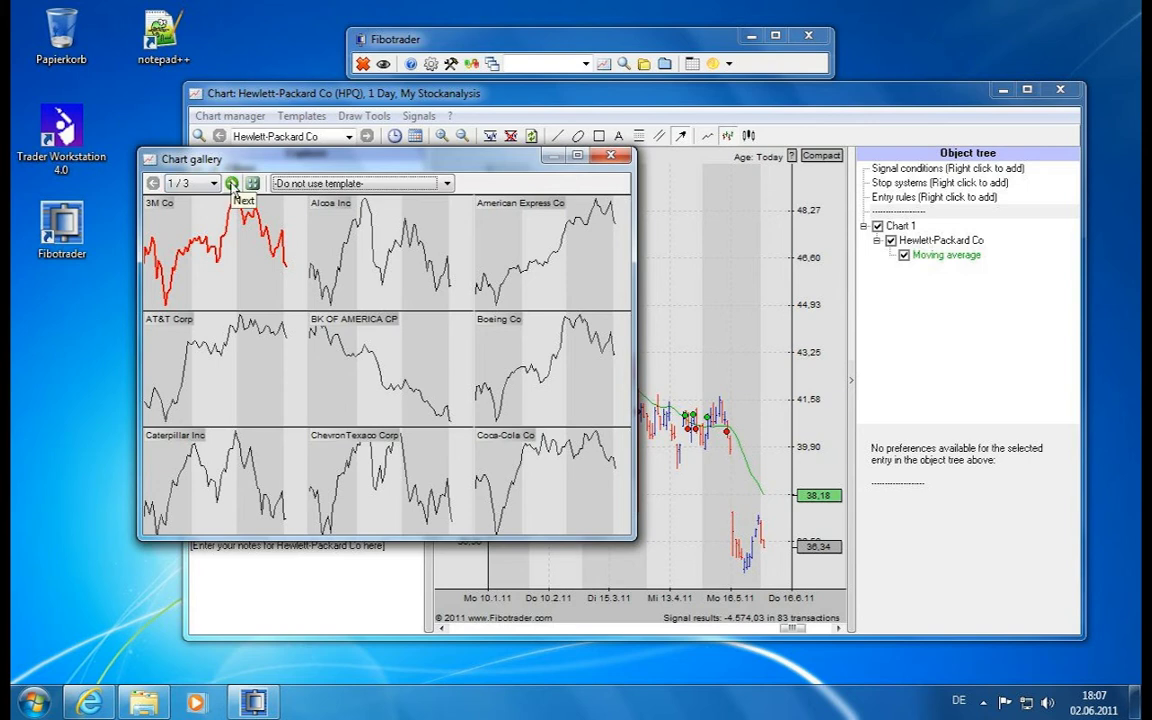
pyautogui.click(233, 185)
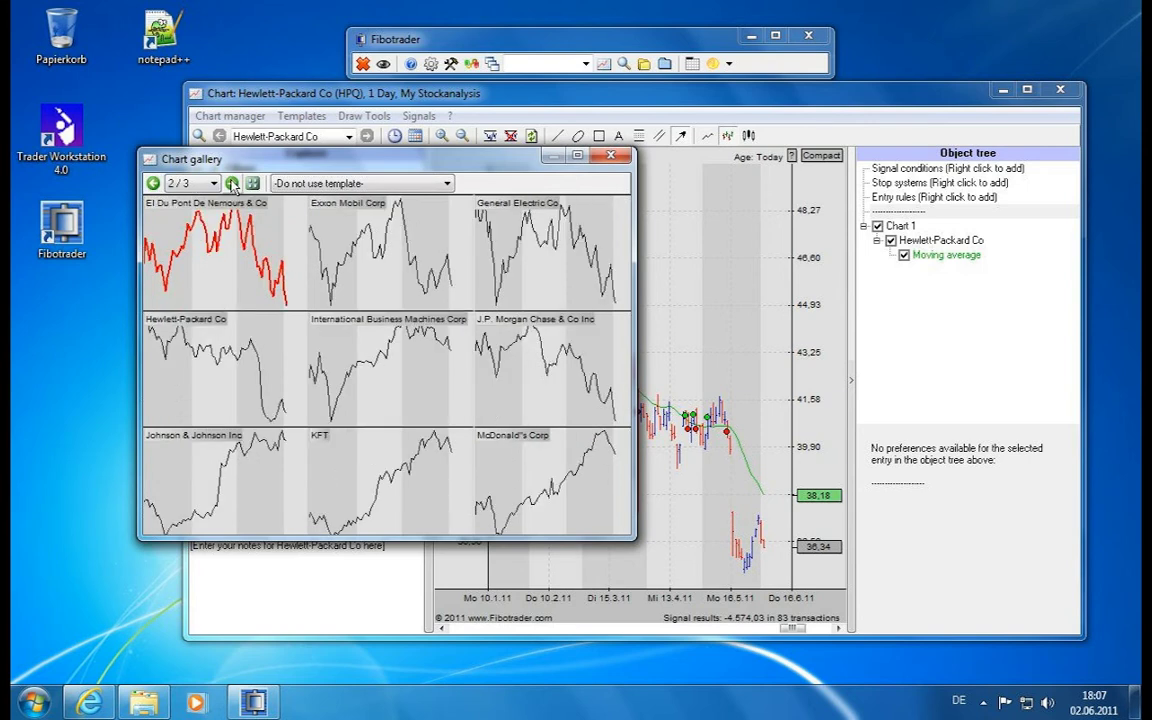
pyautogui.click(233, 185)
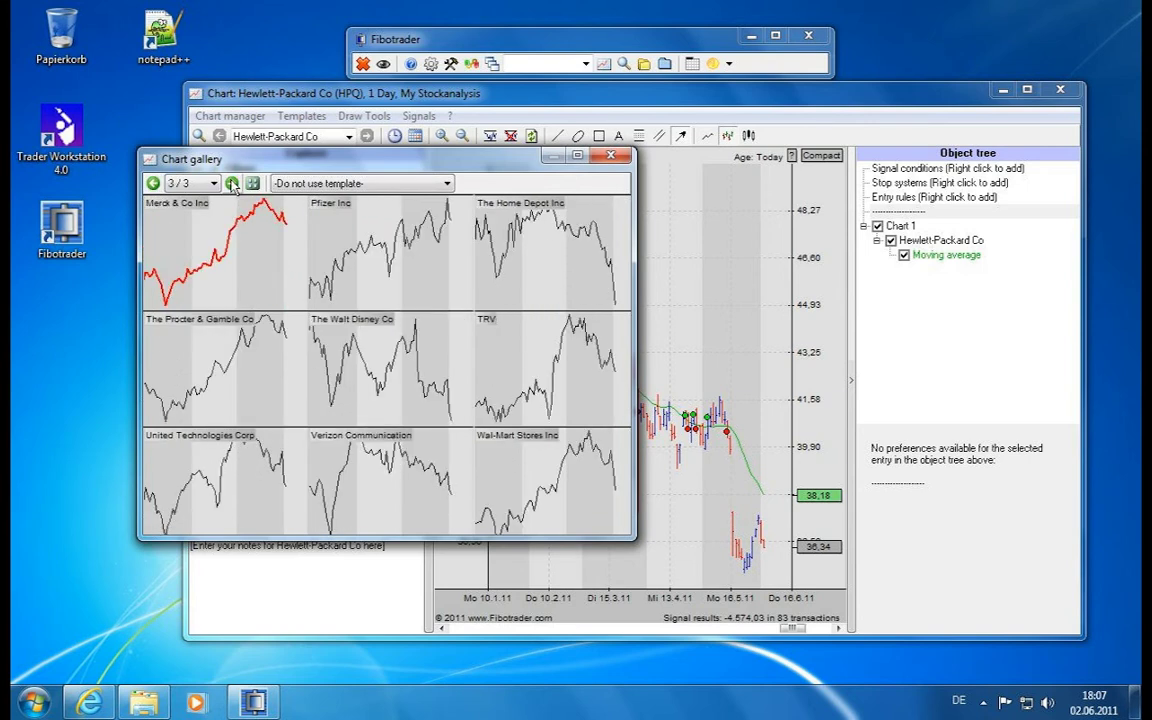
# Page back to 1/3, then jump to page 2/3 from the page list.
pyautogui.click(153, 183)
pyautogui.click(153, 183)
pyautogui.click(186, 183)
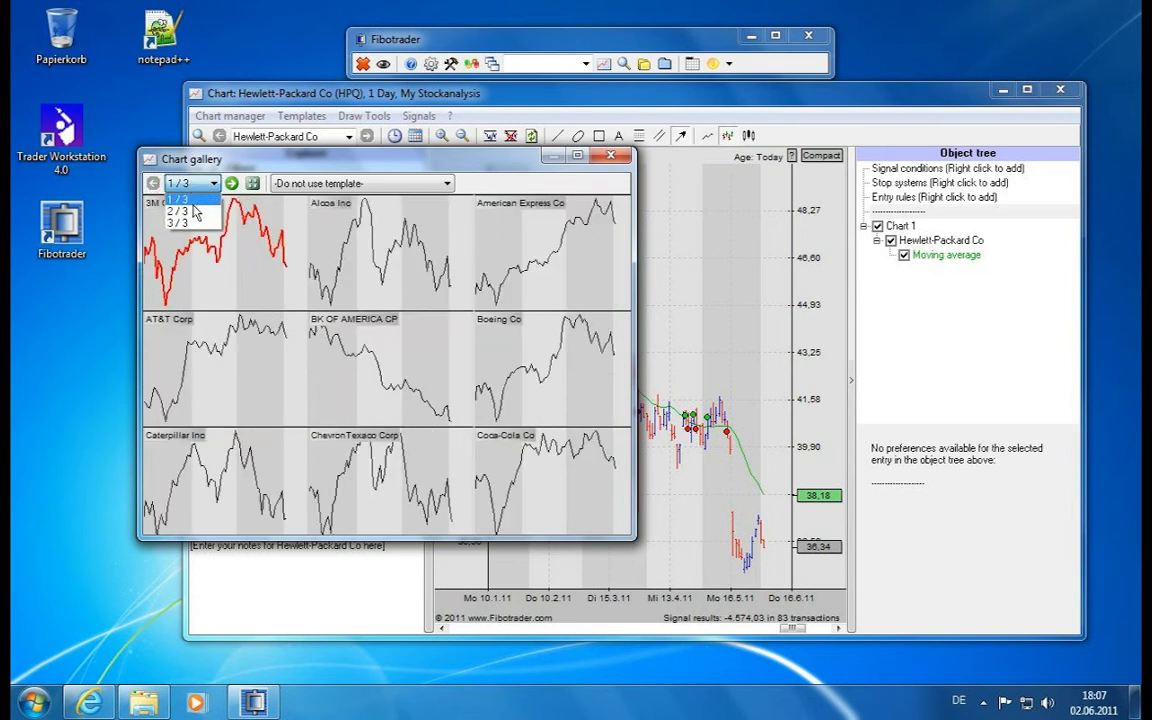
pyautogui.click(199, 212)
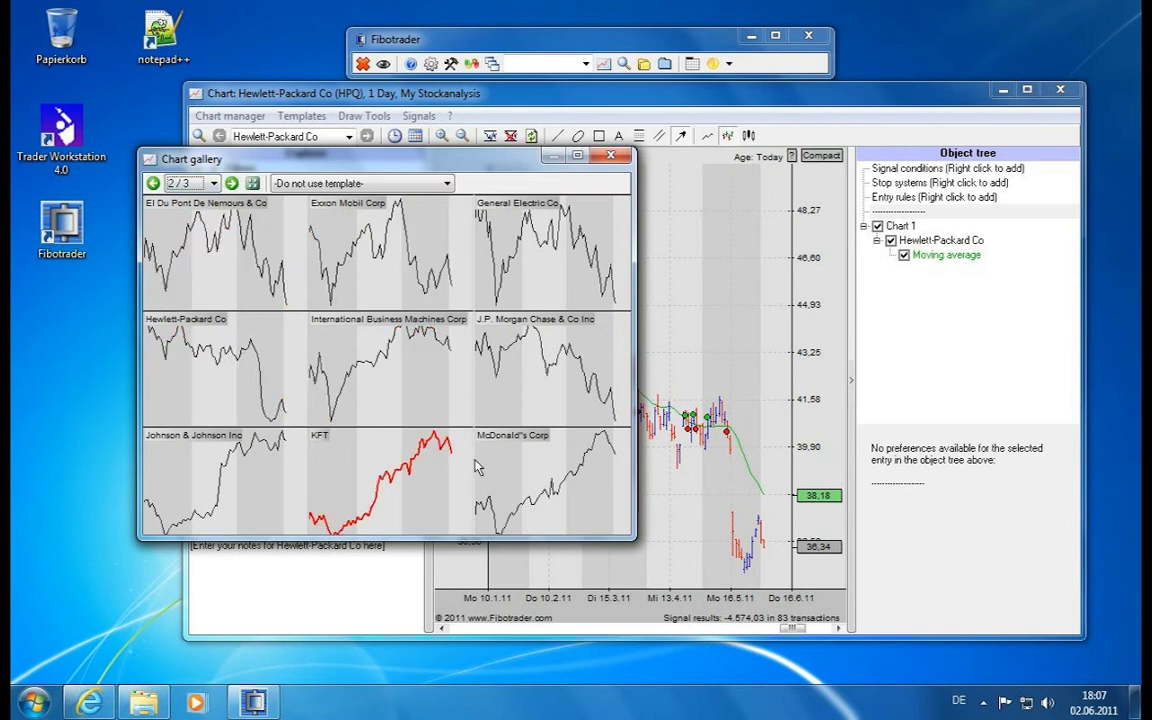
# Switch the gallery to a 1 x 1 layout, step to AT&T Corp, then try 1 x 2.
pyautogui.click(252, 184)
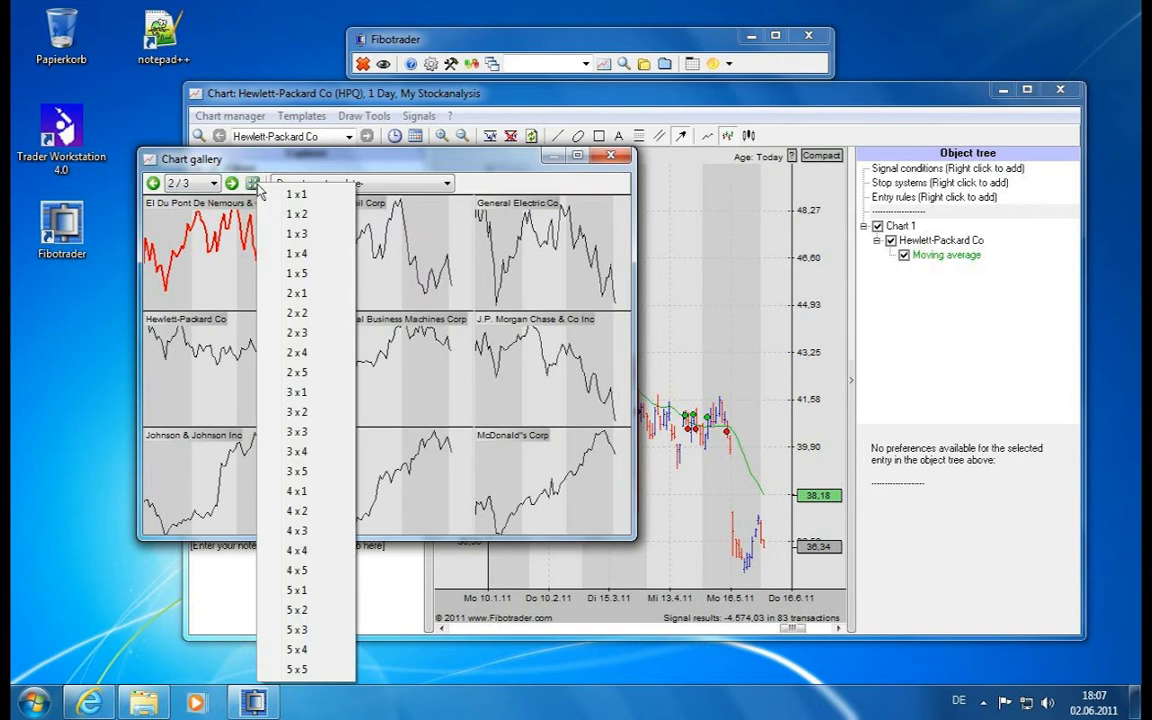
pyautogui.click(290, 193)
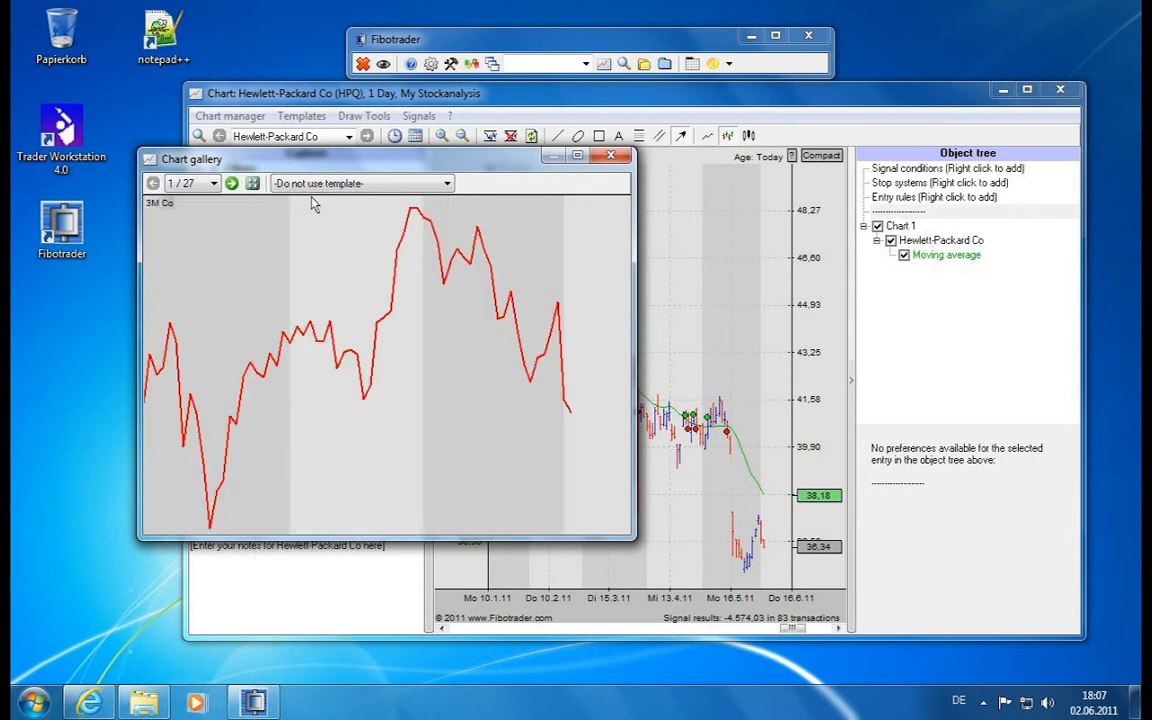
pyautogui.click(231, 183)
pyautogui.click(231, 183)
pyautogui.click(231, 183)
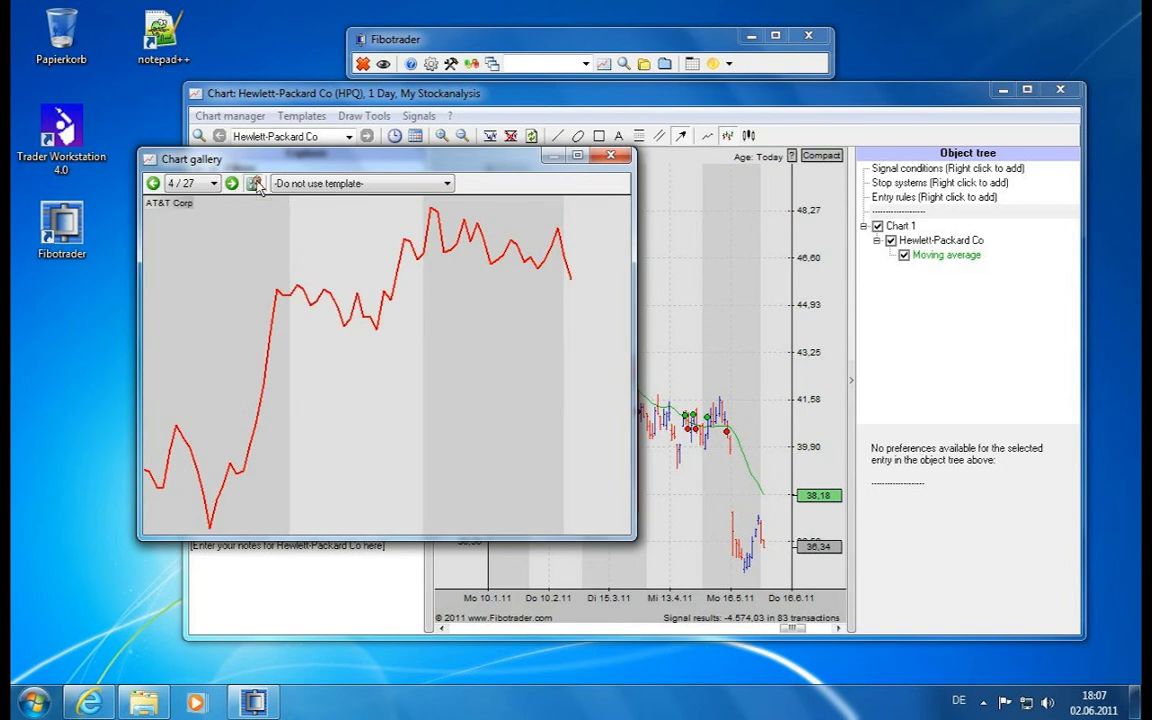
pyautogui.click(255, 185)
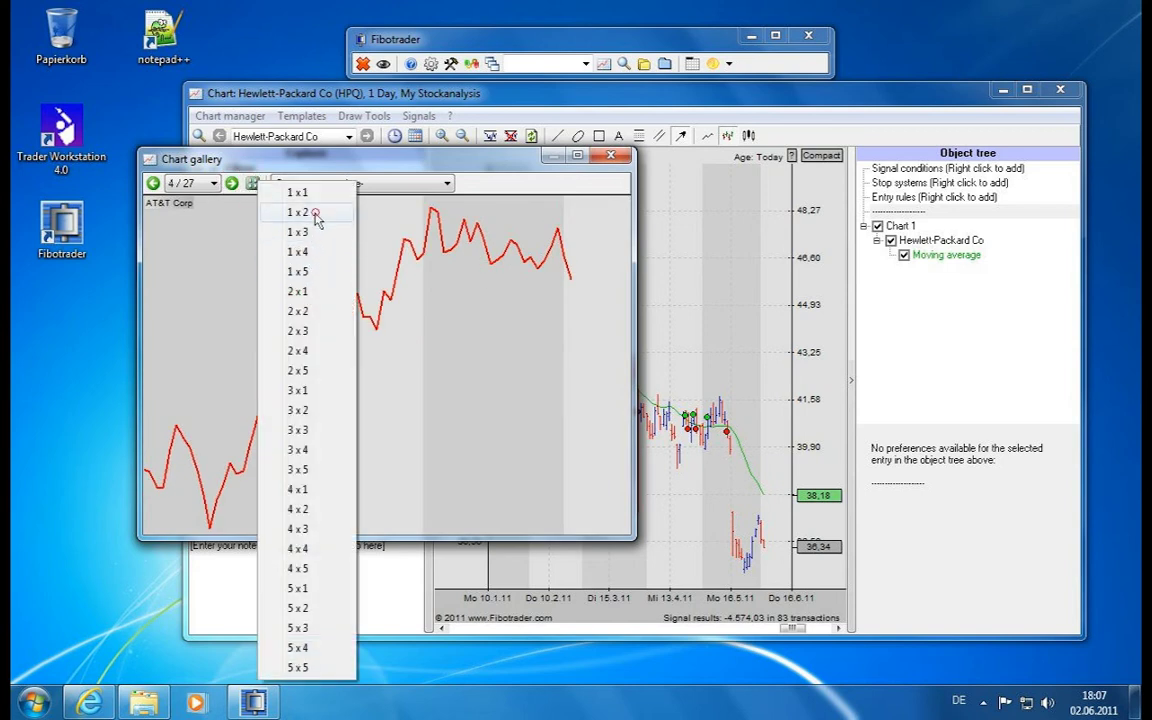
pyautogui.click(315, 218)
# Try the 2 x 1 and 5 x 5 layouts, then settle on a 3 x 3 grid.
pyautogui.click(254, 184)
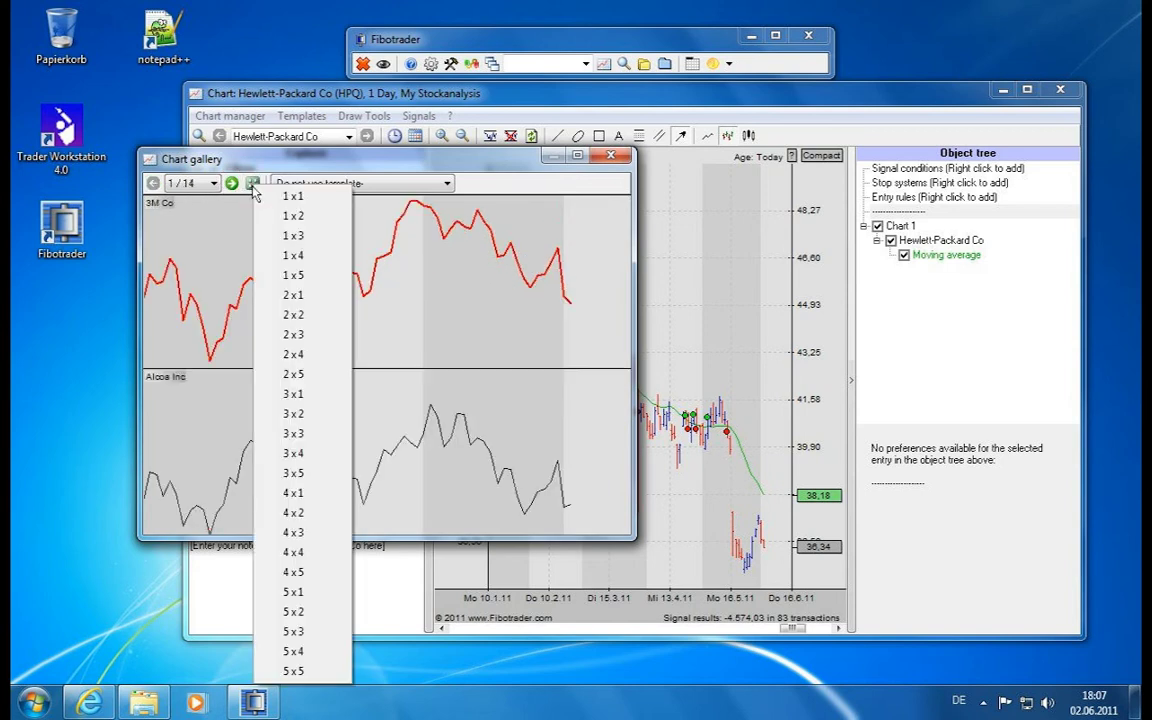
pyautogui.click(304, 298)
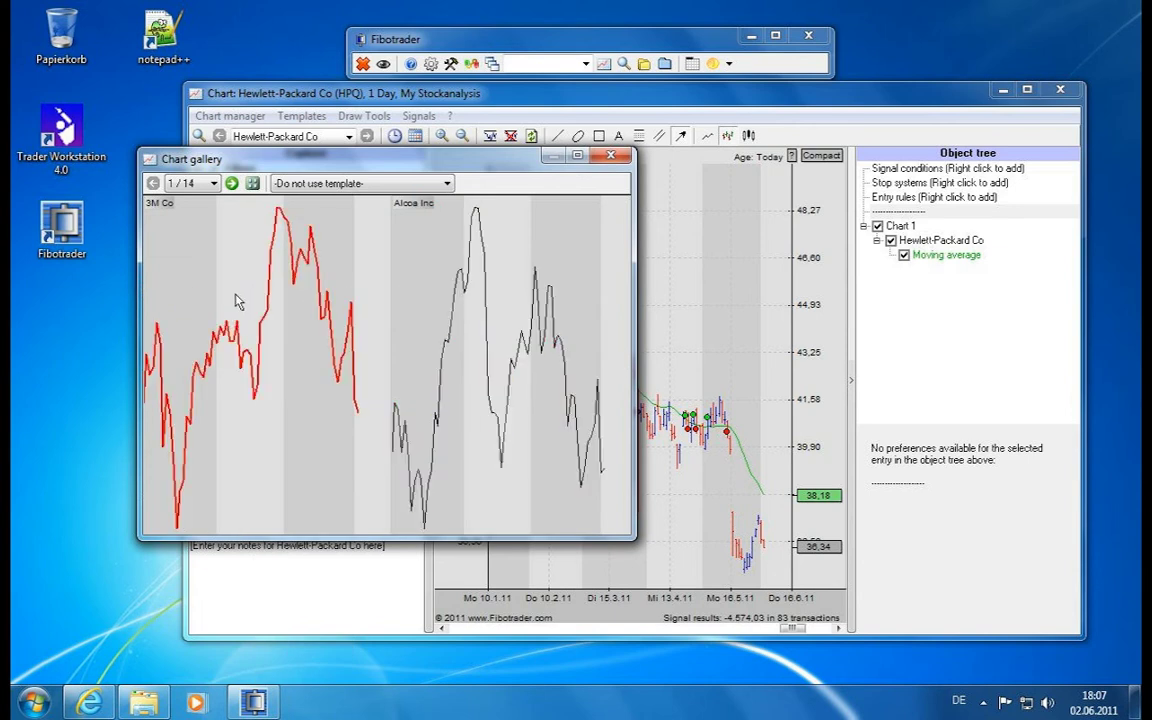
pyautogui.click(254, 184)
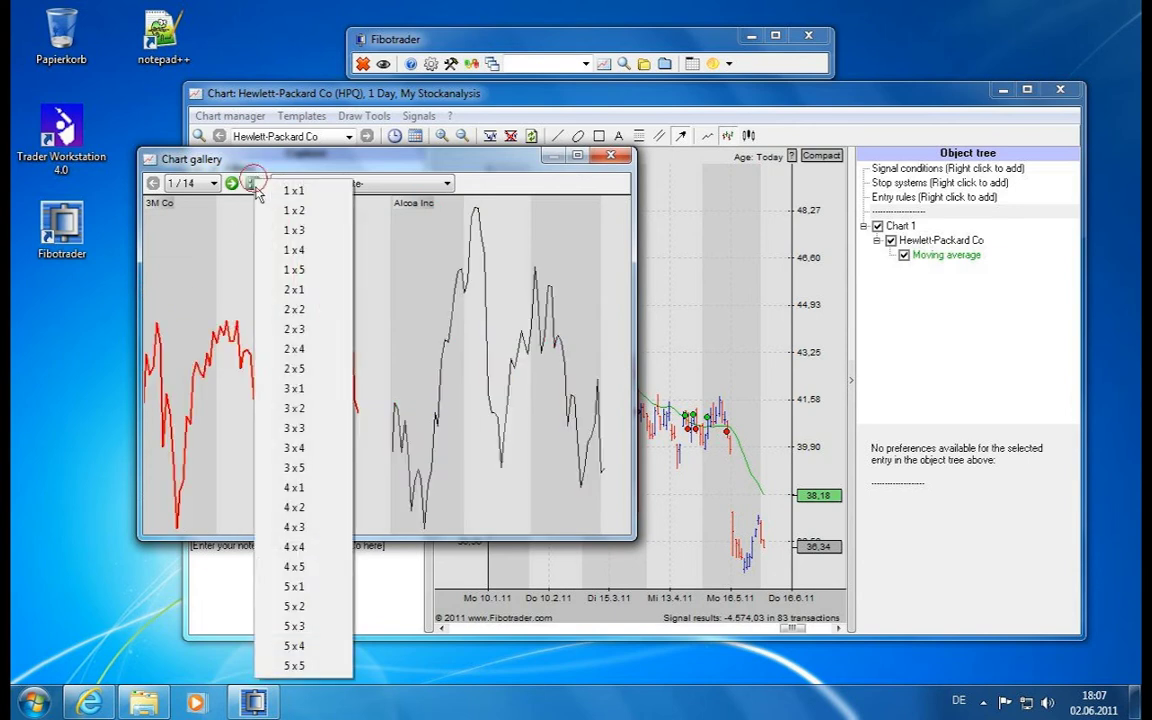
pyautogui.click(295, 665)
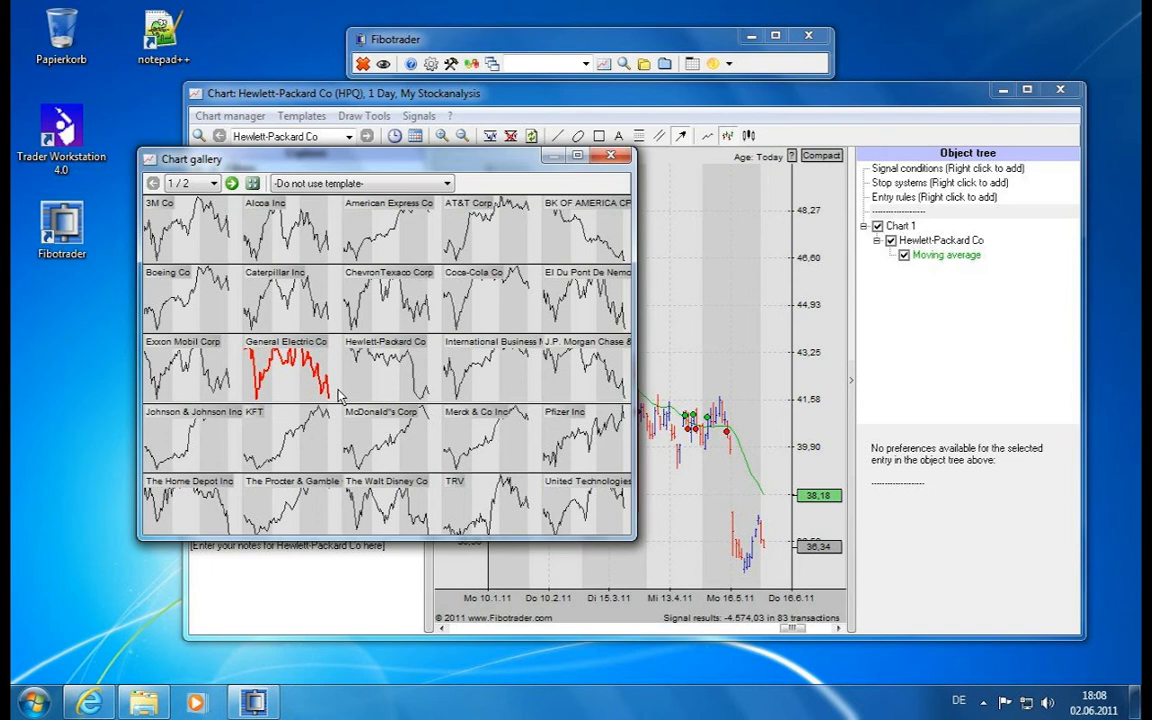
pyautogui.click(253, 184)
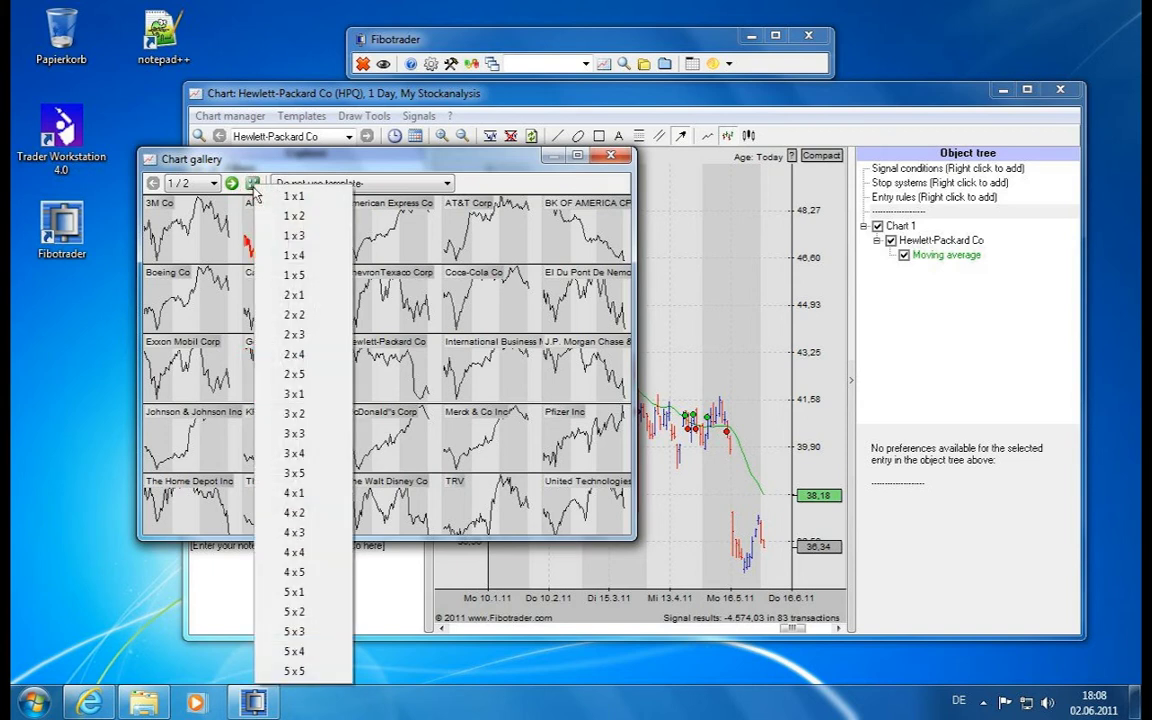
pyautogui.click(322, 435)
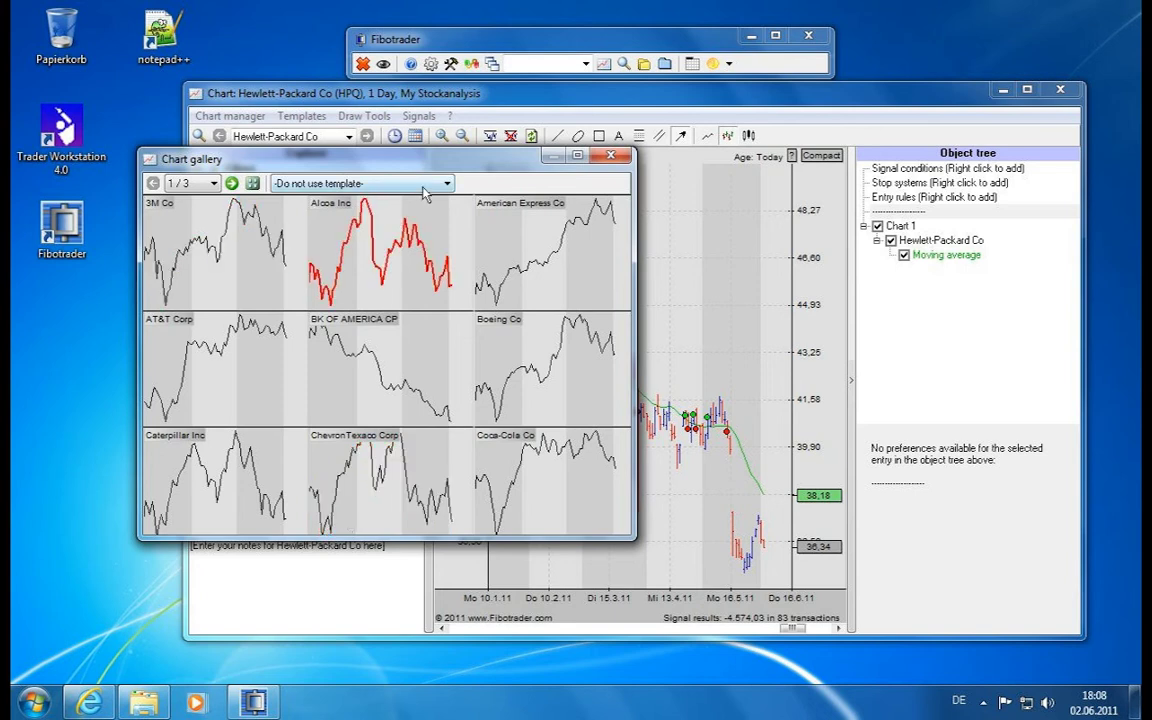
# Apply the My Stockanalysis template to the gallery charts and bring the main chart window forward.
pyautogui.click(383, 180)
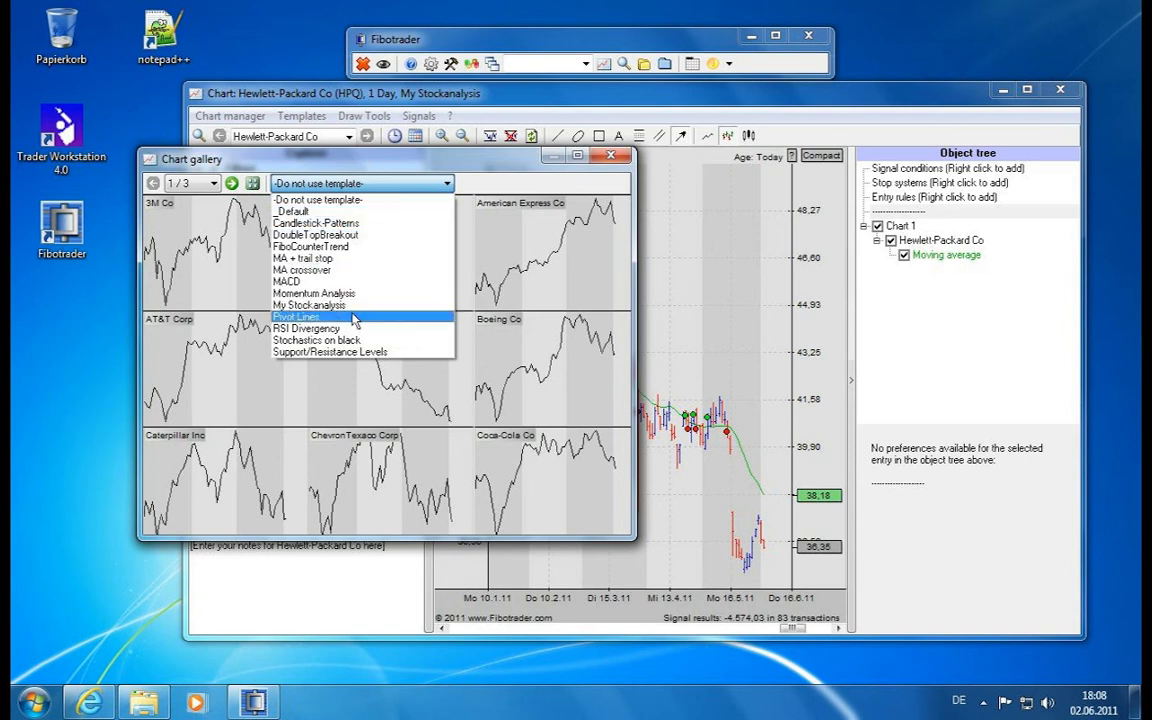
pyautogui.click(362, 305)
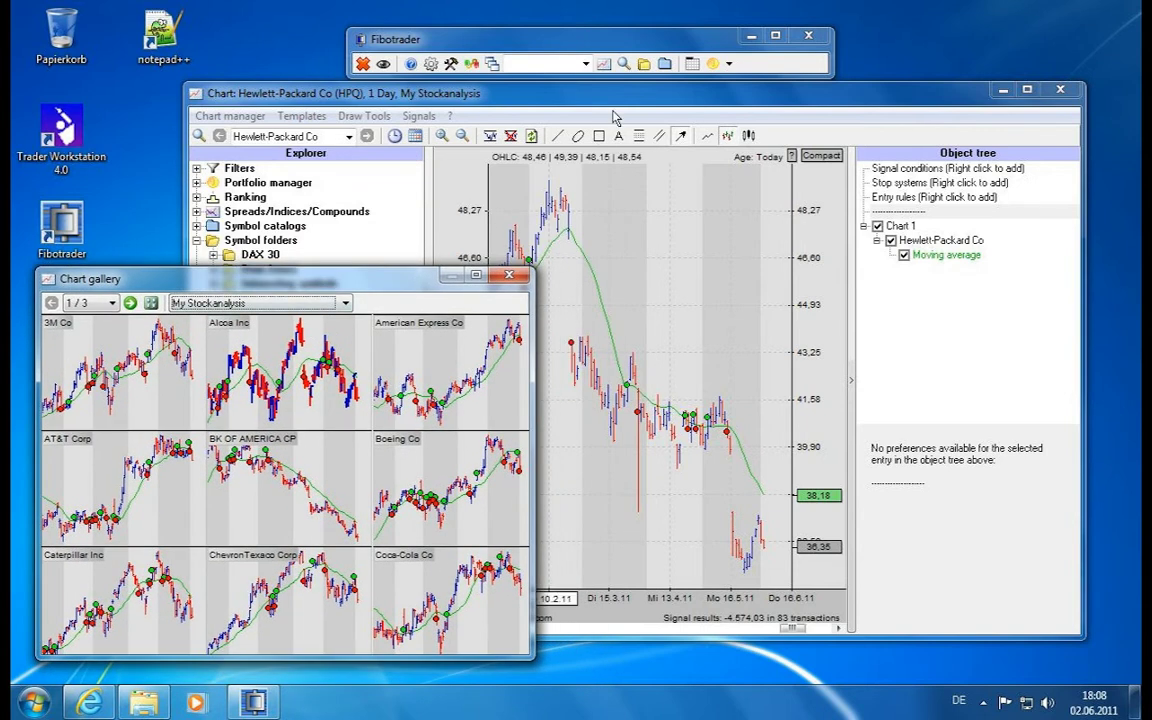
pyautogui.click(486, 100)
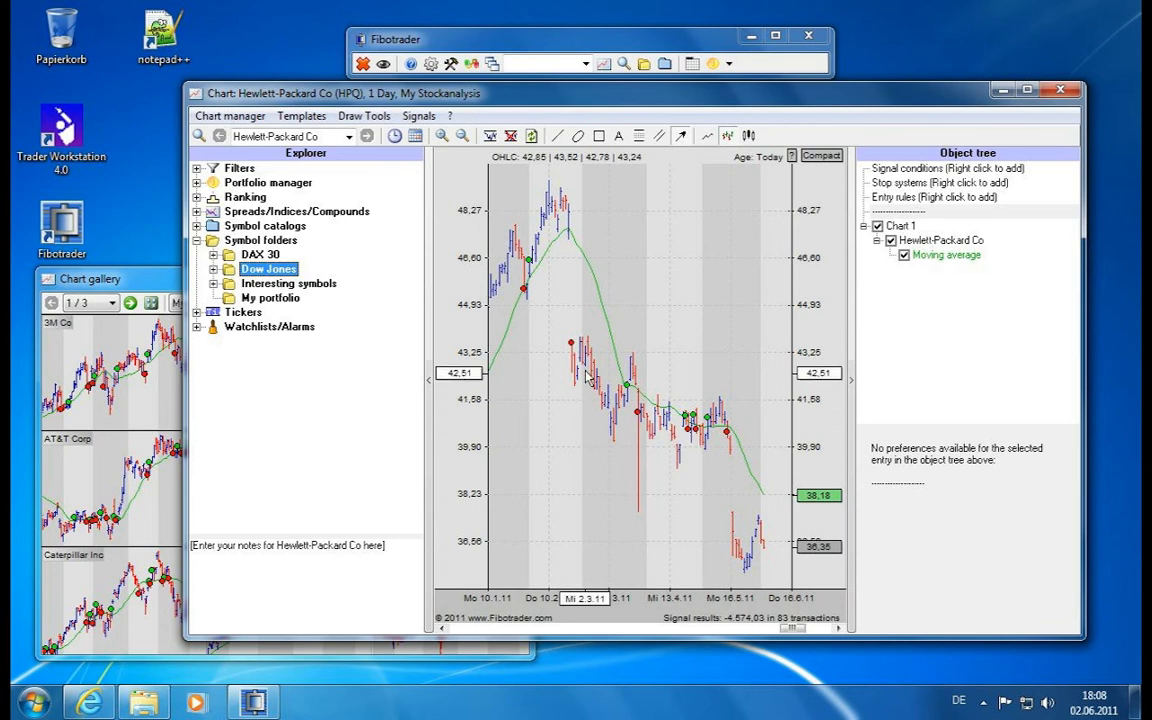
# Bring the chart gallery forward and advance to its last page, 3/3.
pyautogui.moveTo(171, 280); pyautogui.dragTo(267, 179)
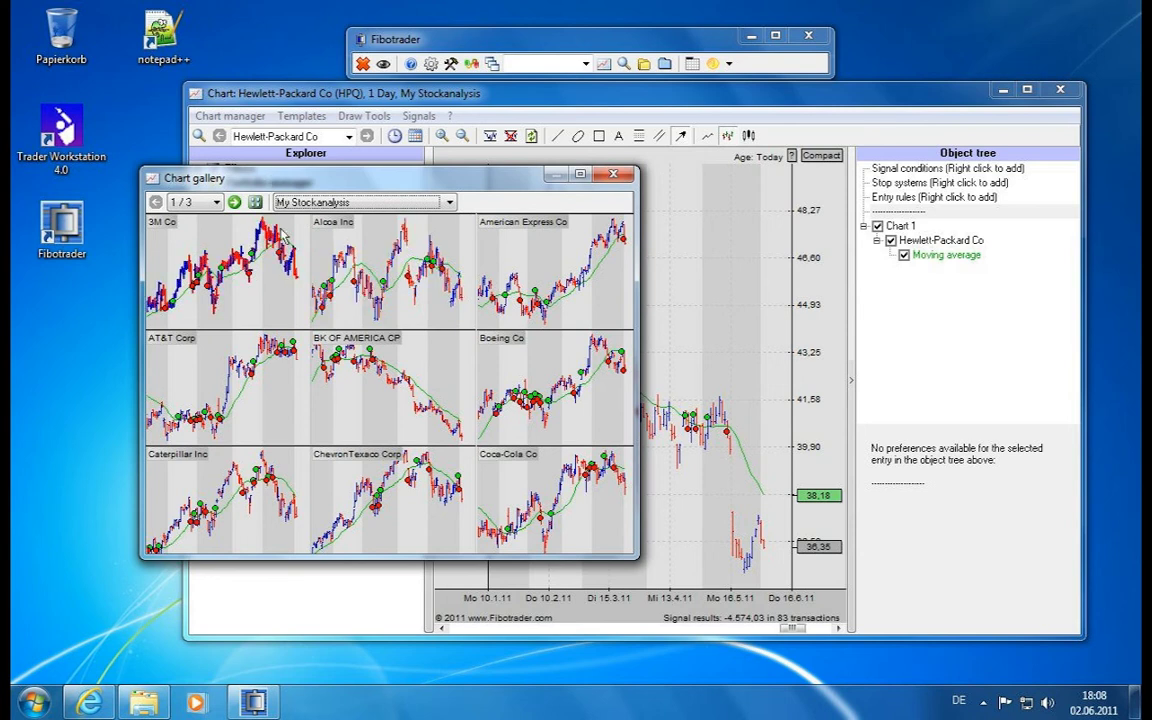
pyautogui.click(235, 203)
pyautogui.click(235, 203)
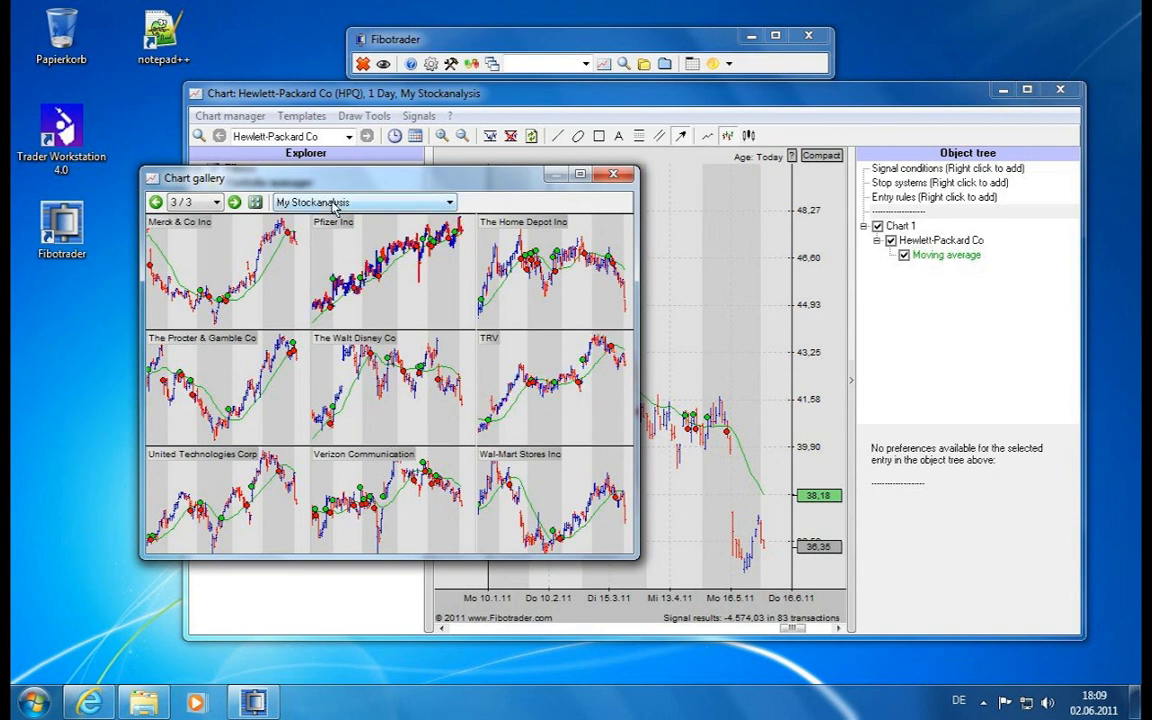
pyautogui.click(377, 183)
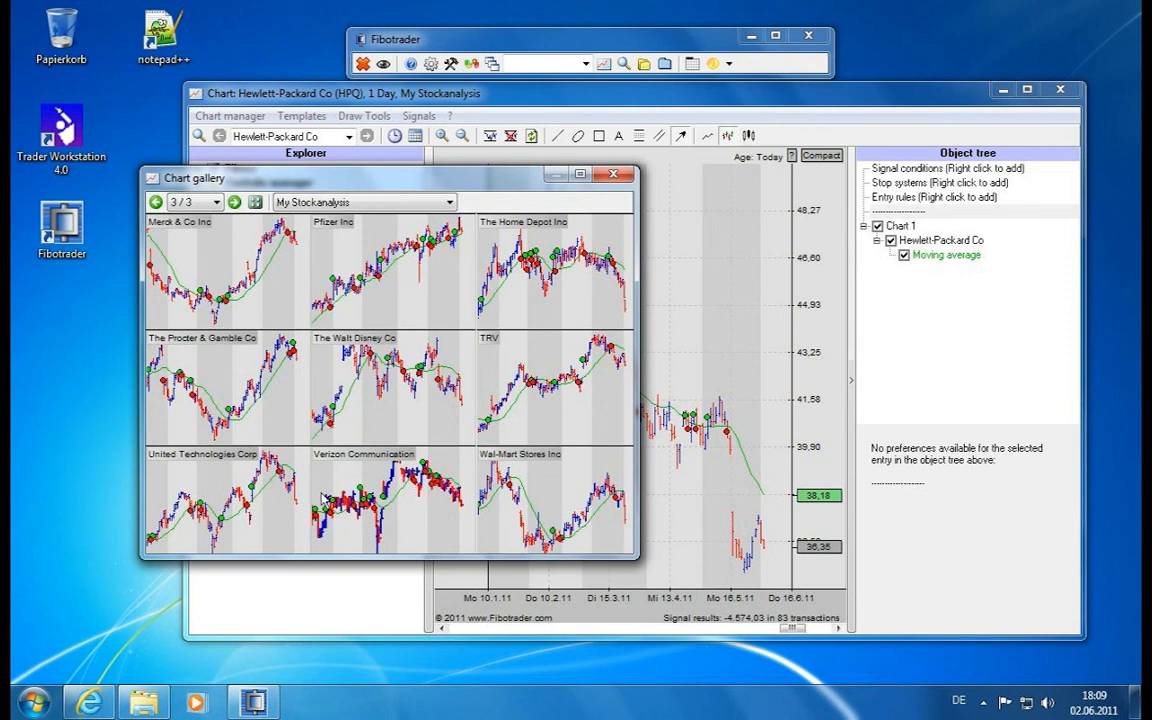
pyautogui.moveTo(233, 176); pyautogui.dragTo(255, 190)
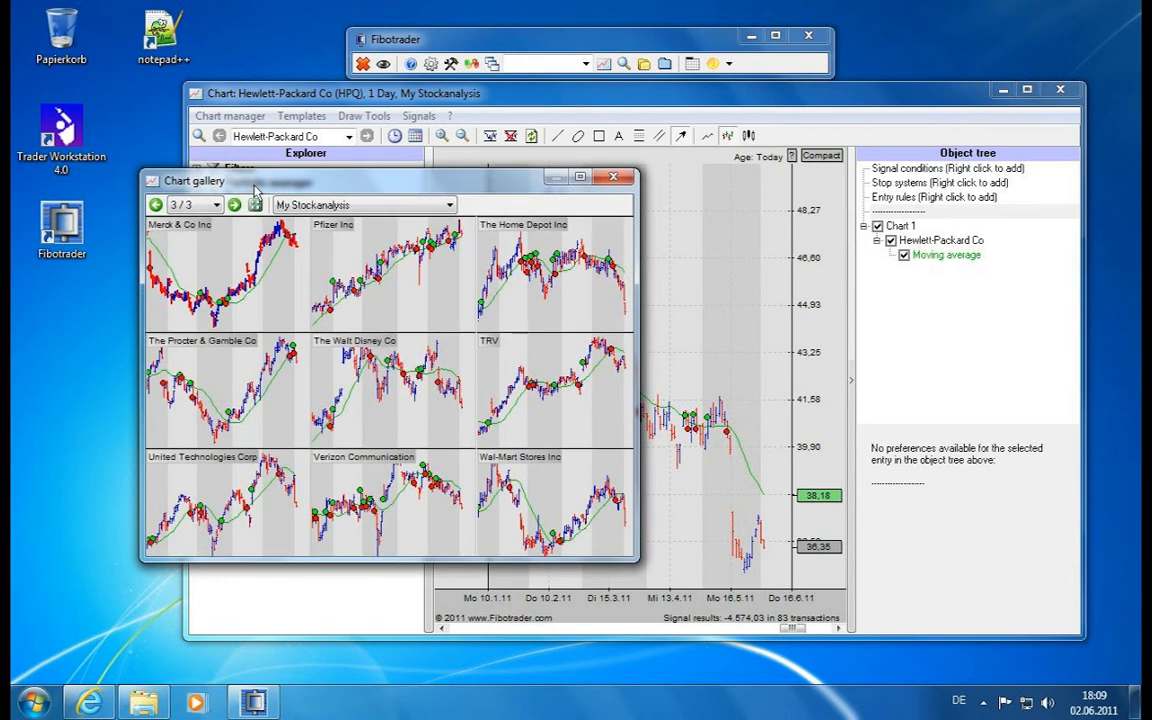
# Go back to page 1/3, then return to page 3/3, Merck & Co through Wal-Mart Stores.
pyautogui.click(155, 204)
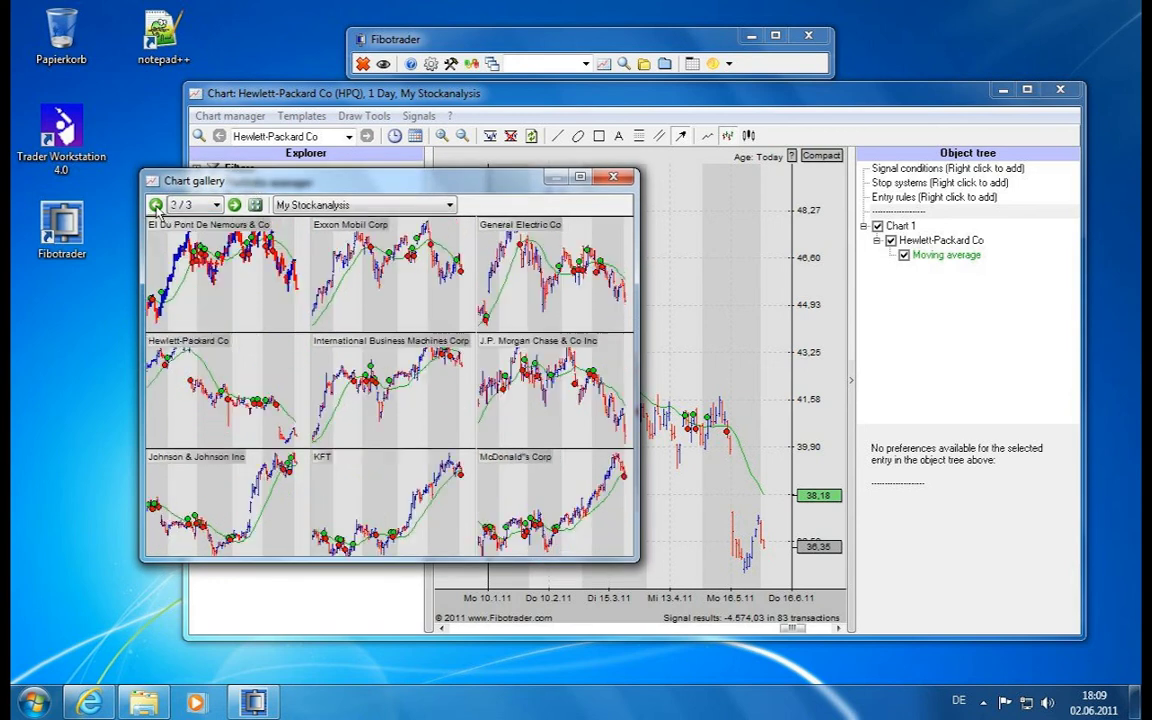
pyautogui.click(155, 204)
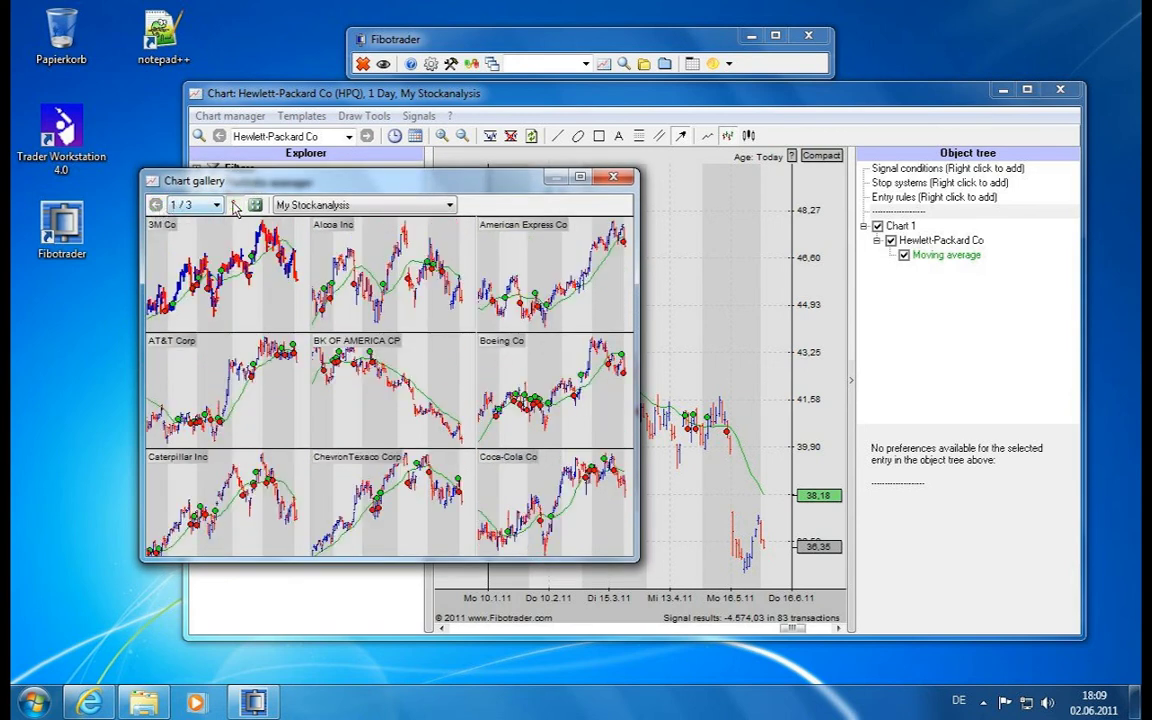
pyautogui.click(155, 204)
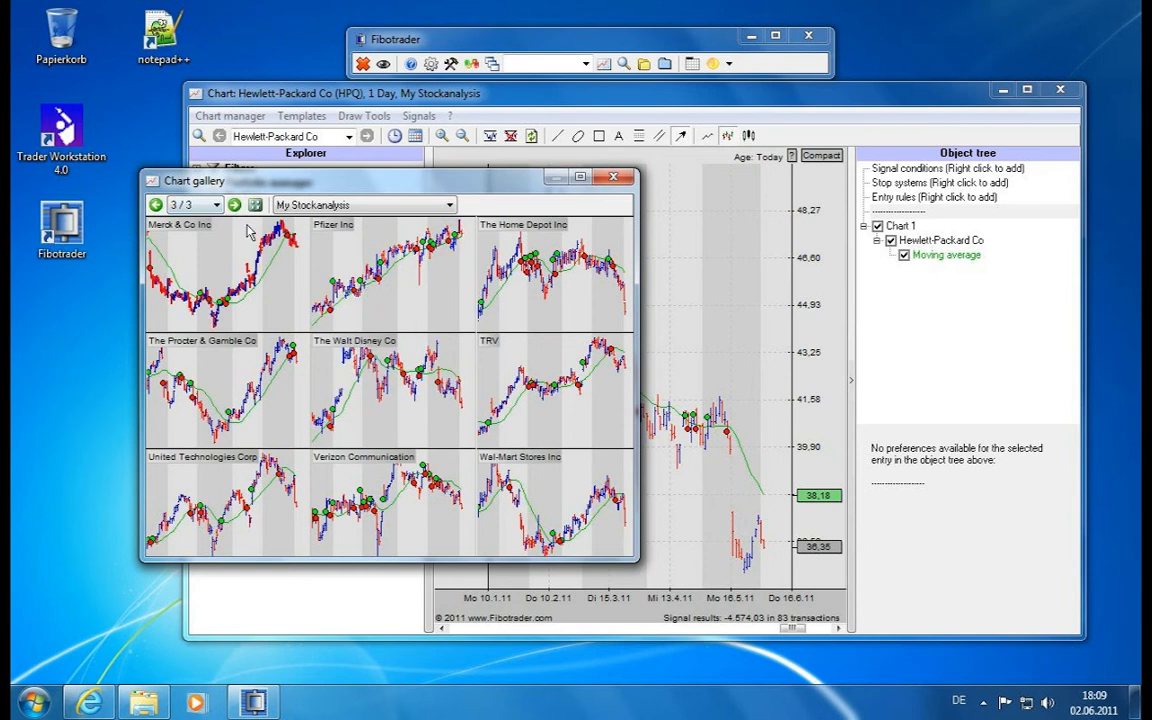
# Open Pfizer from the gallery, then return to page 1/3 and open 3M Co (MMM) in the main chart.
pyautogui.doubleClick(400, 280)
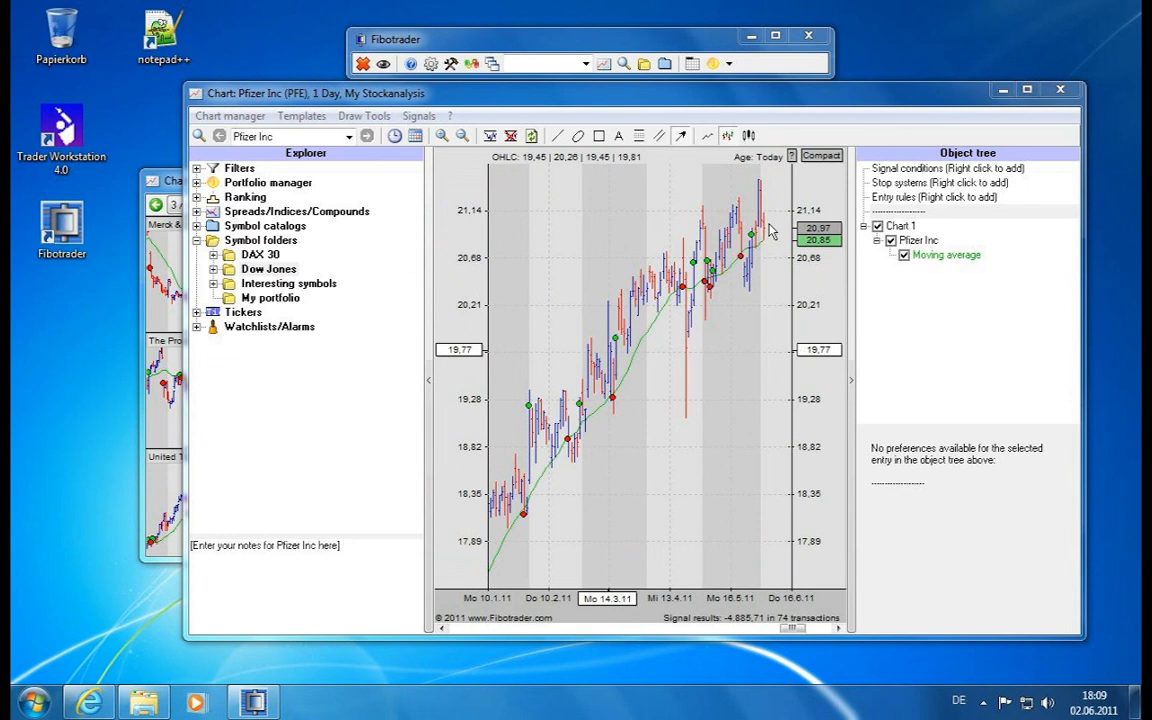
pyautogui.click(160, 181)
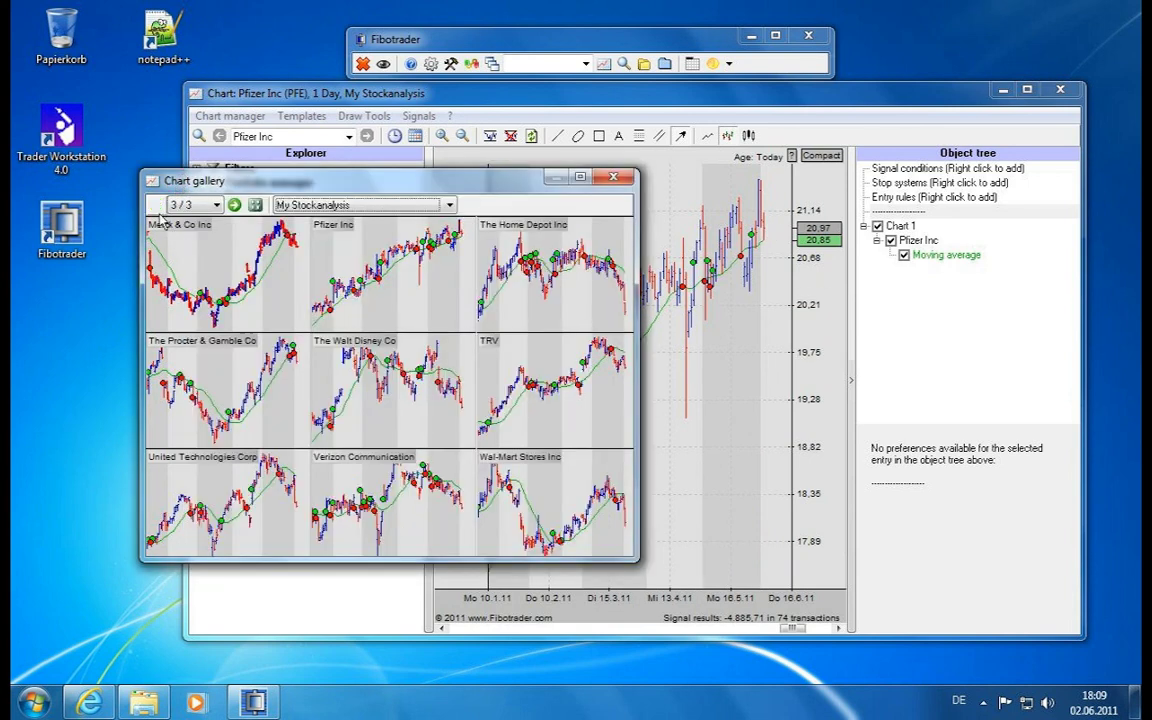
pyautogui.click(156, 204)
pyautogui.click(156, 204)
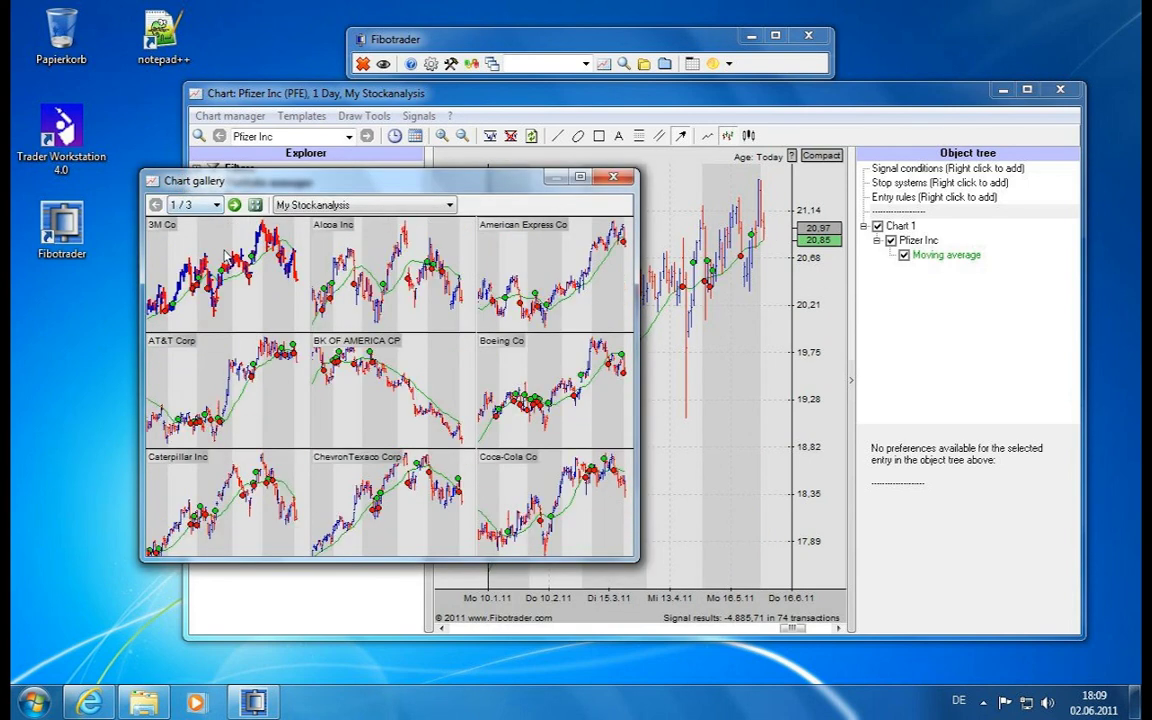
pyautogui.doubleClick(272, 300)
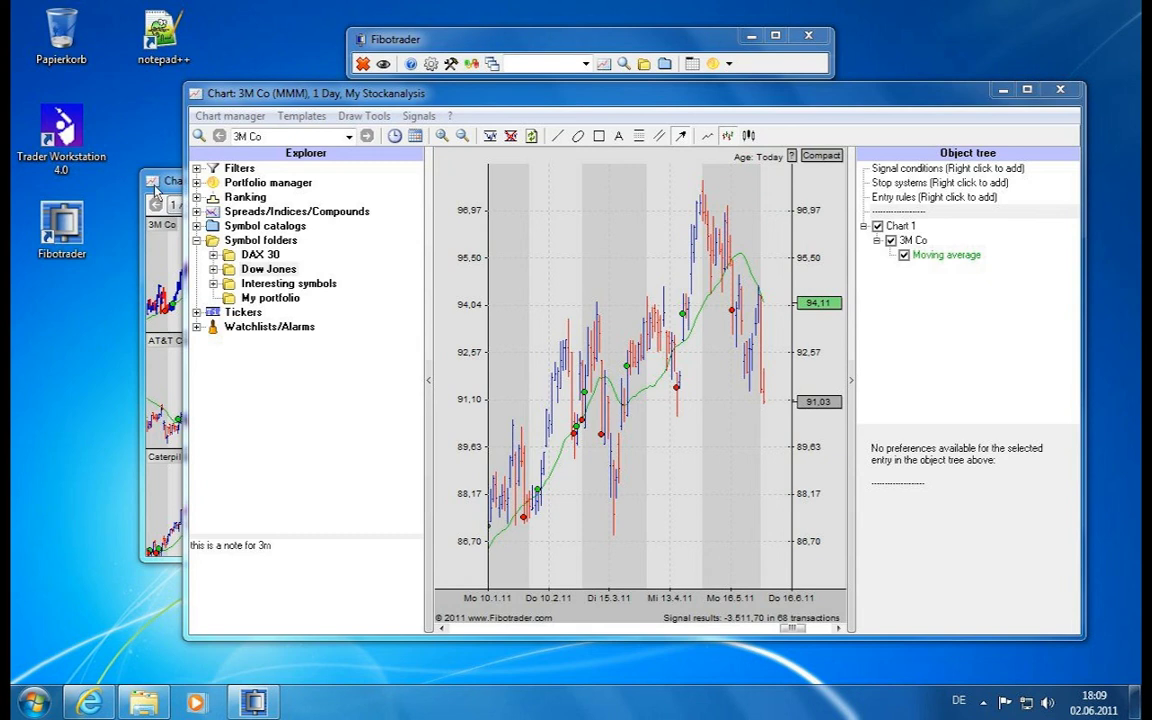
pyautogui.click(268, 269)
# Expand the Symbol catalogs branch and view the Dow Jones 30 Industrial catalog's options.
pyautogui.rightClick(240, 268)
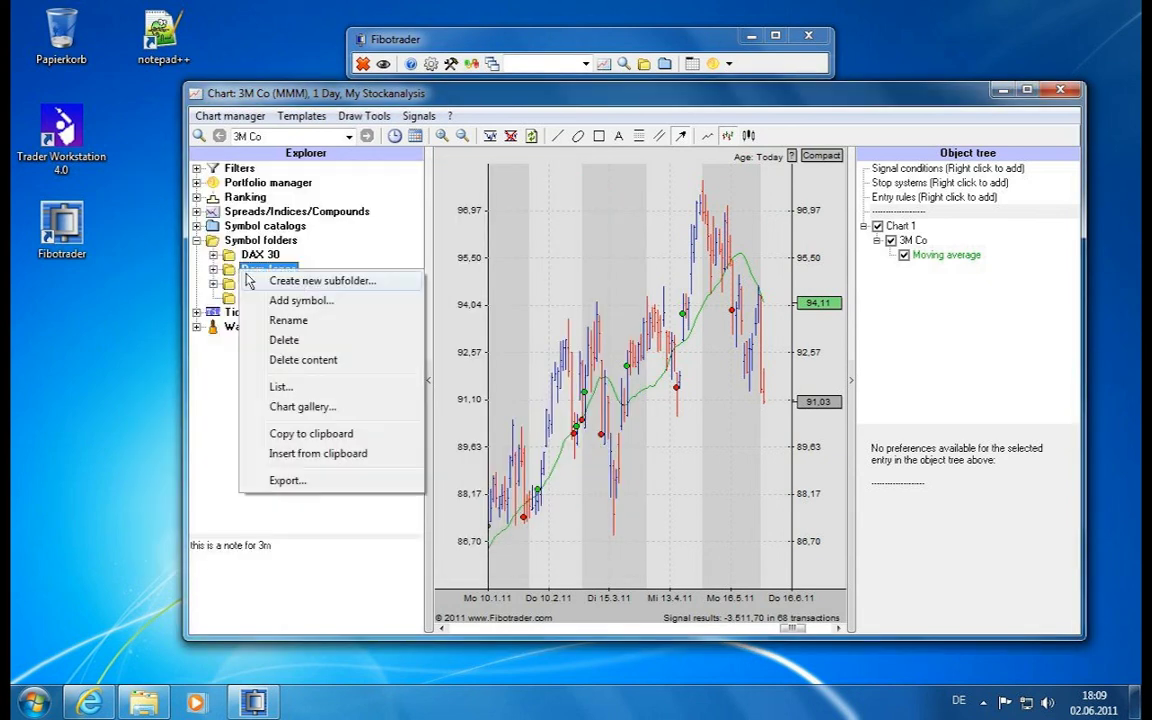
pyautogui.click(197, 226)
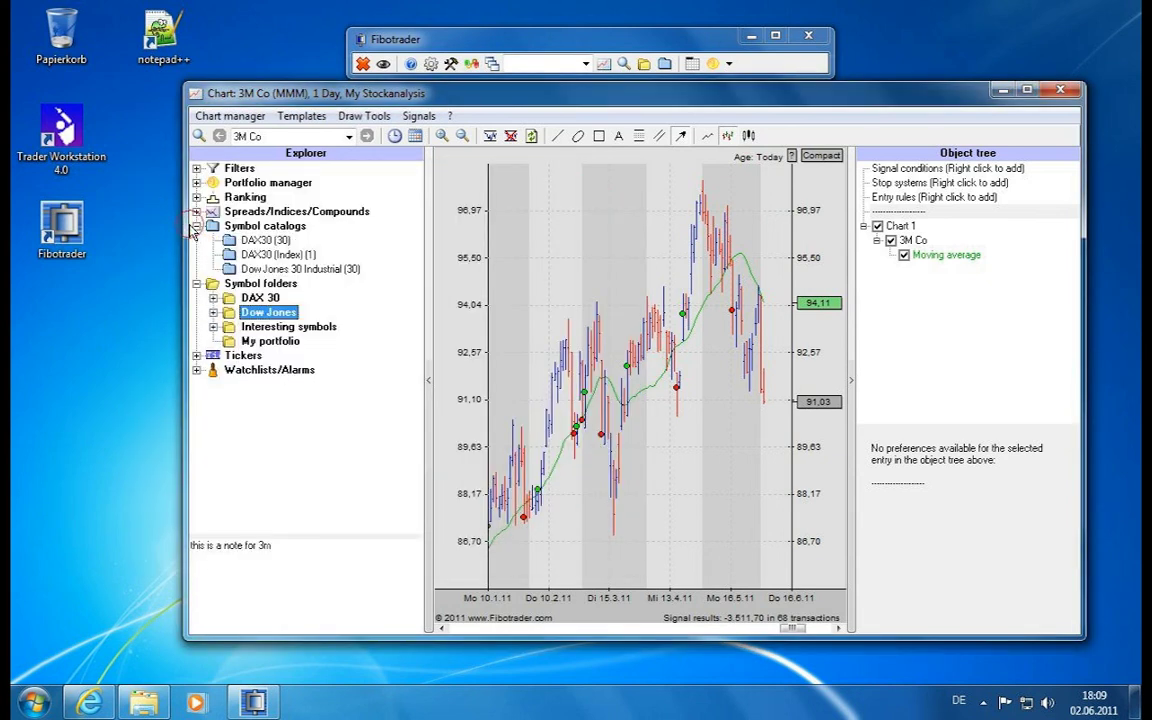
pyautogui.rightClick(244, 271)
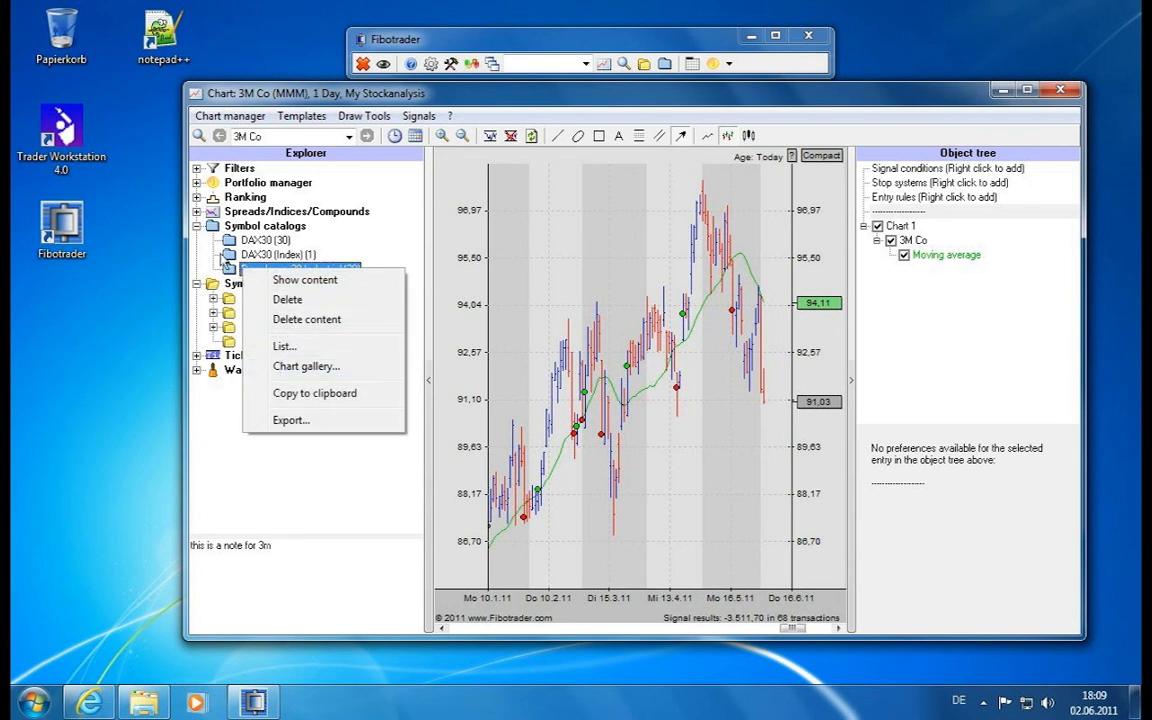
# Expand Filters and Test Filter, then show _Result (10) as a chart gallery.
pyautogui.click(197, 168)
pyautogui.click(213, 240)
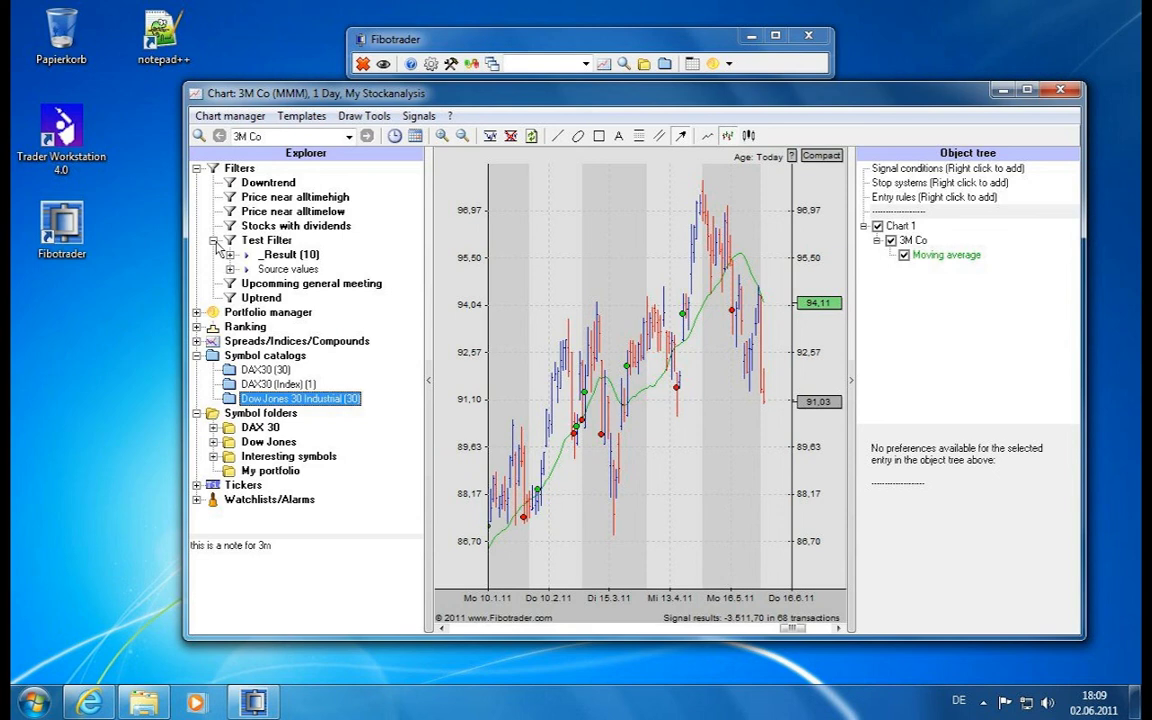
pyautogui.rightClick(268, 255)
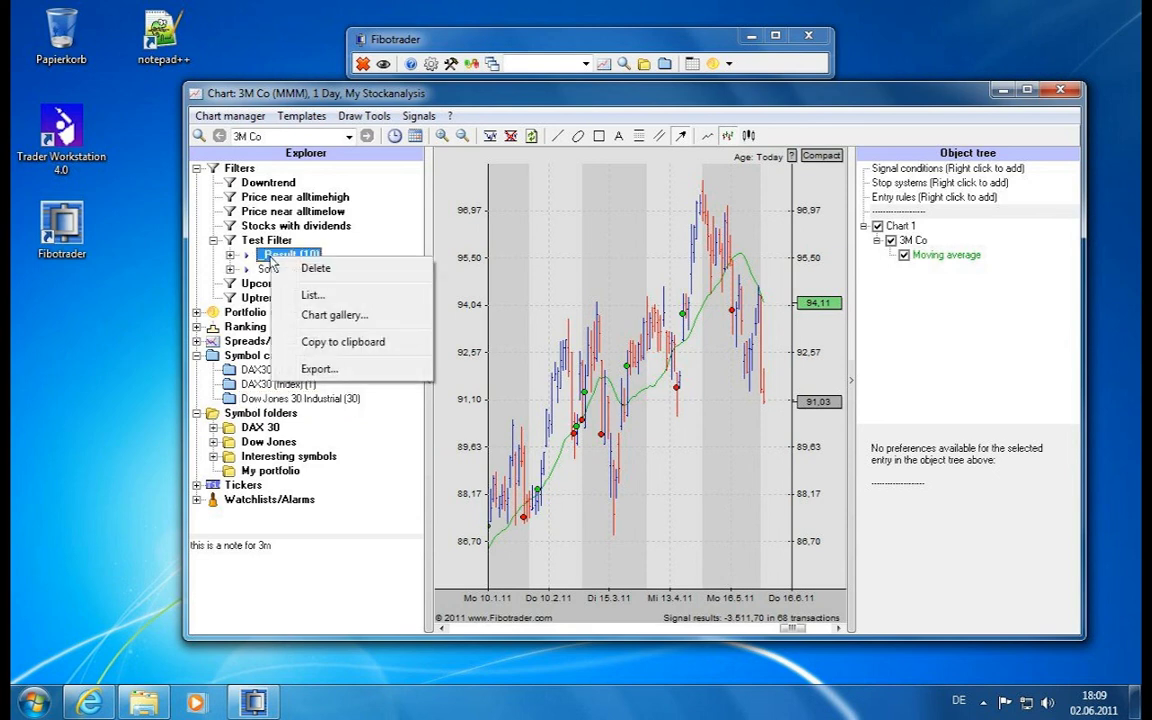
pyautogui.click(300, 317)
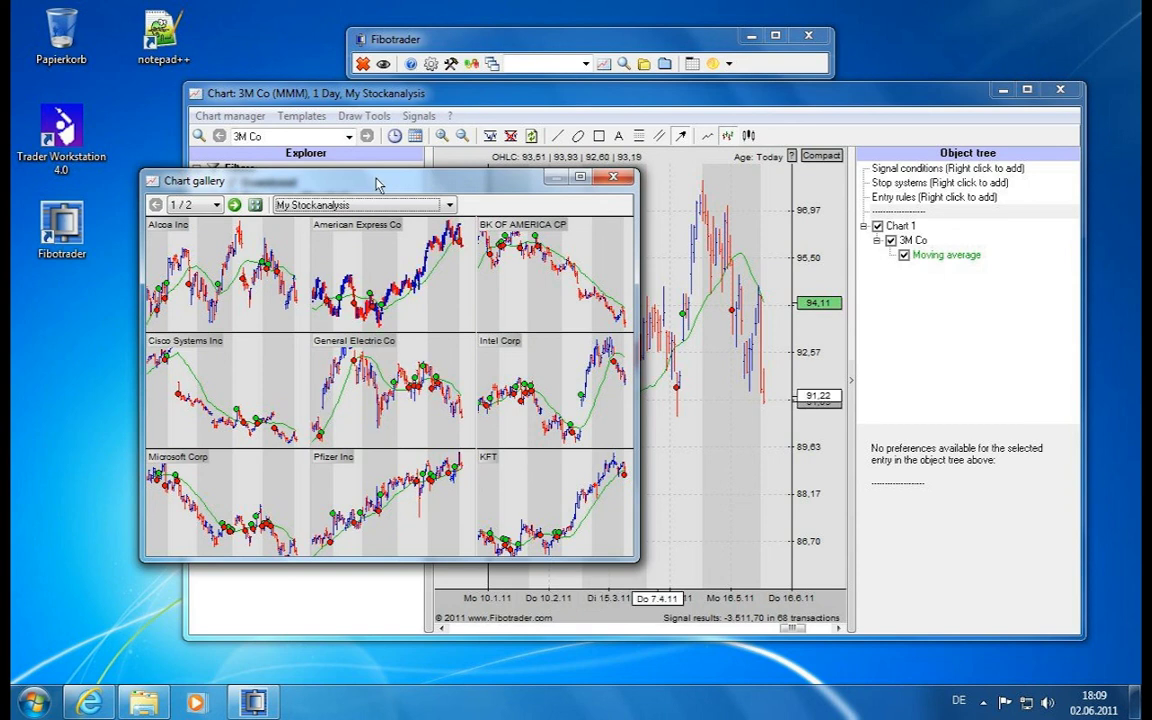
pyautogui.moveTo(378, 187); pyautogui.dragTo(378, 183)
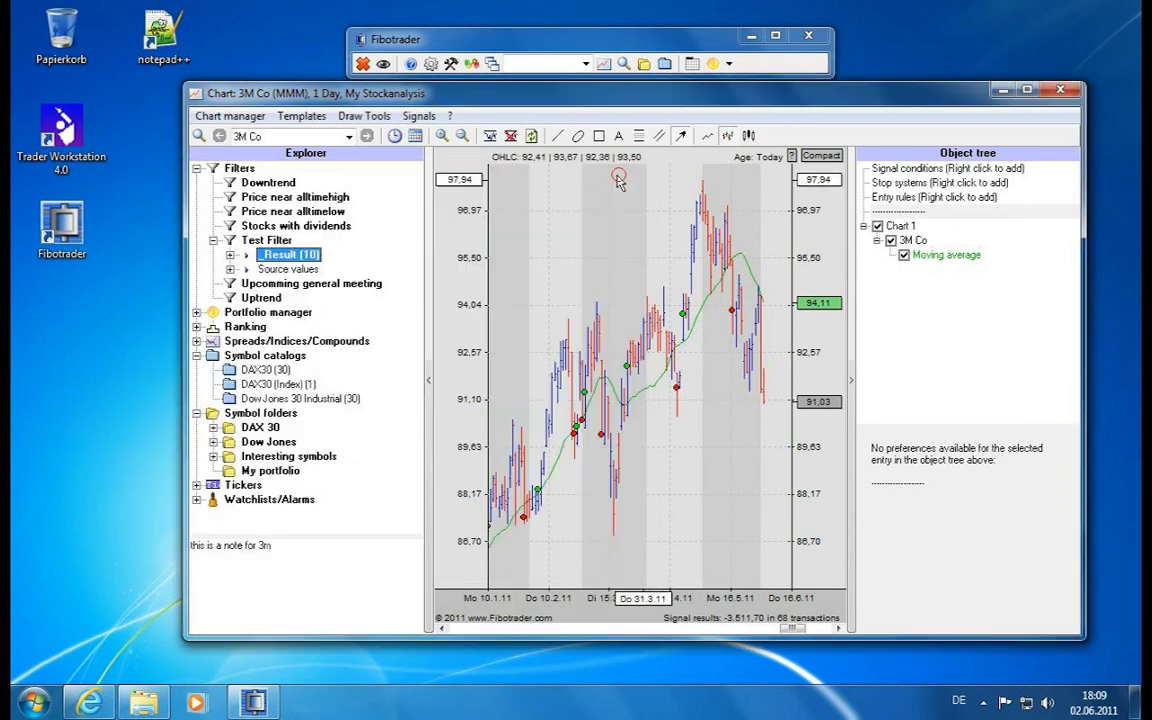
# Collapse Filters, leaving Portfolio manager through Watchlists/Alarms listed beside the 3M Co chart.
pyautogui.click(197, 170)
pyautogui.click(197, 170)
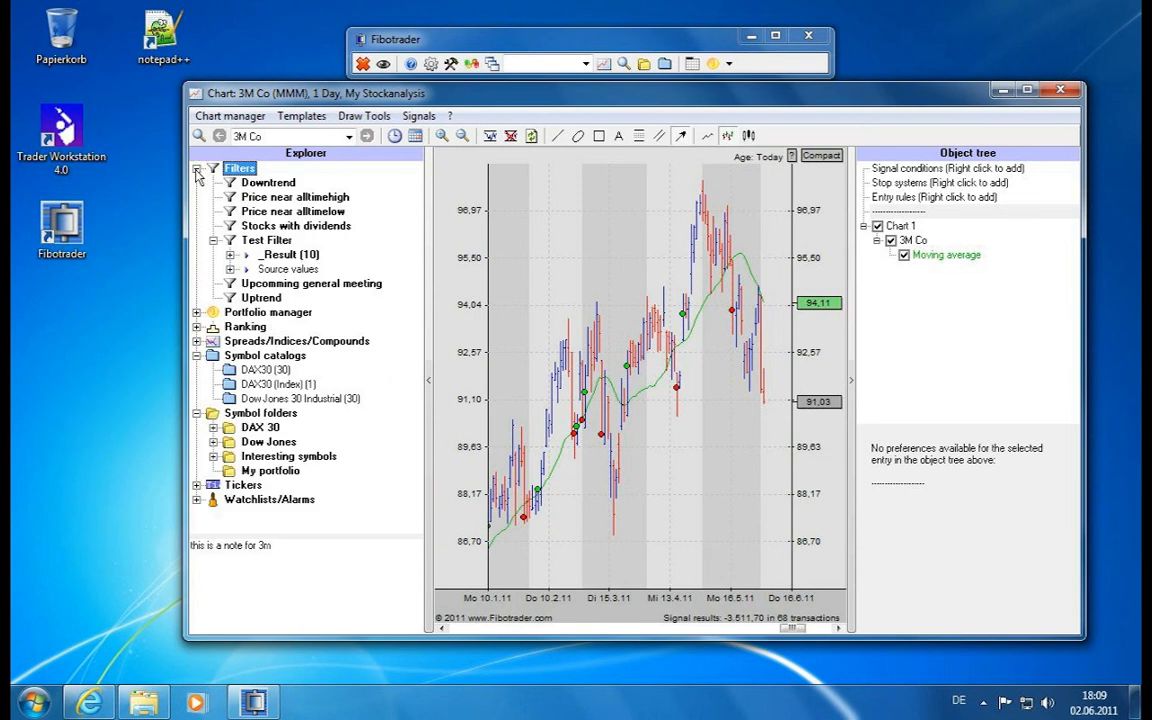
pyautogui.click(197, 170)
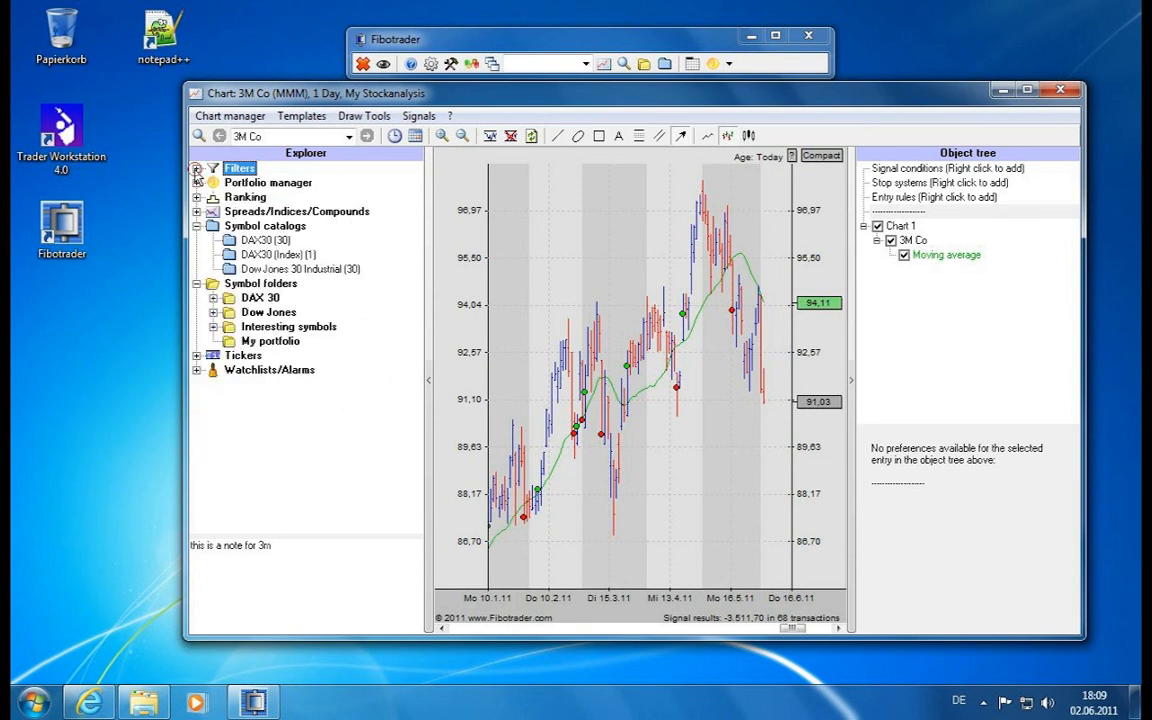